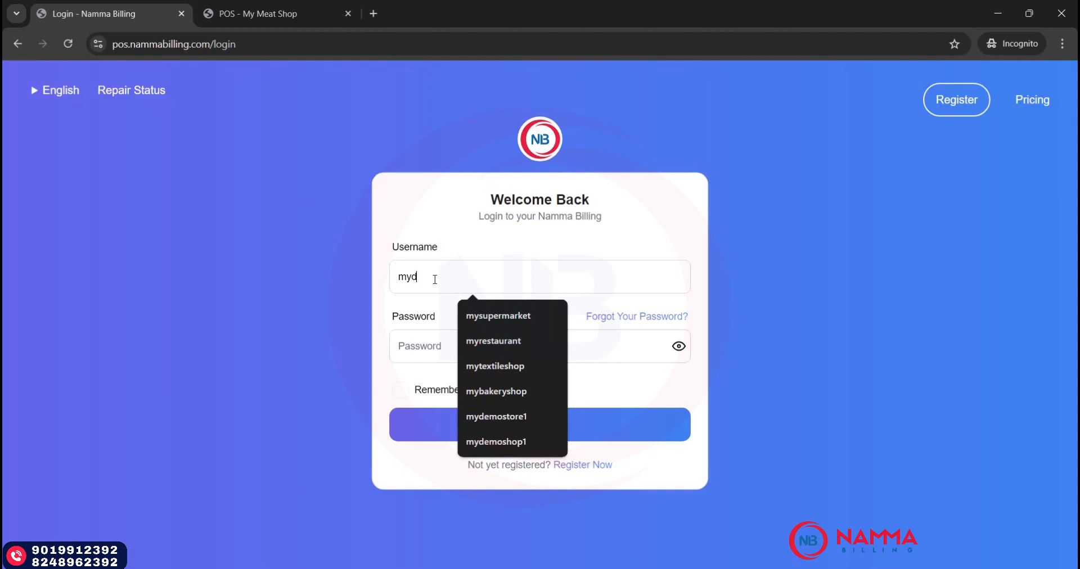
Log in with the remembered username mydemostore2 and the account password
key(Down)
key(Down)
key(Down)
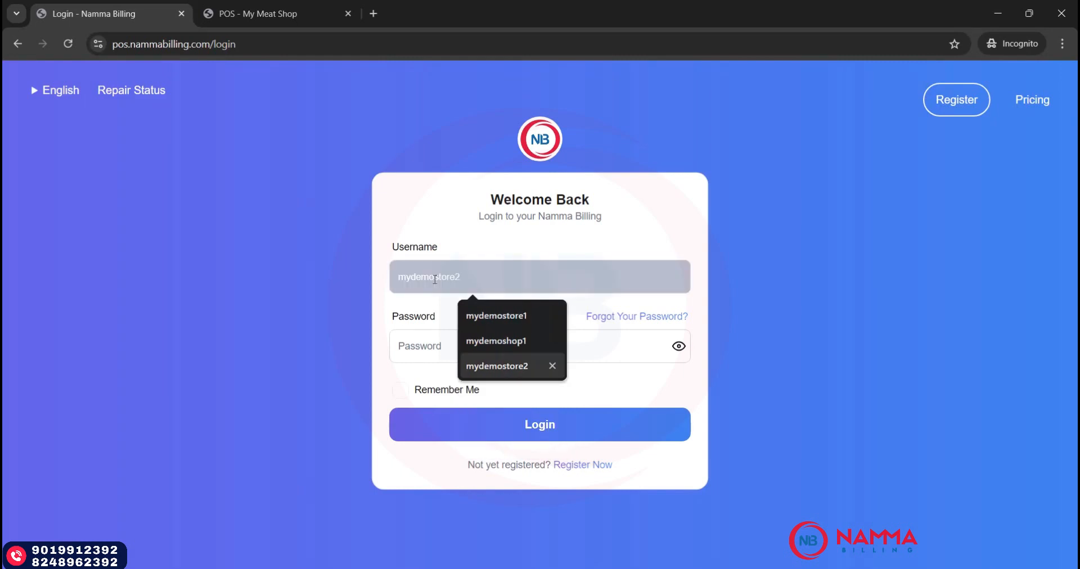
key(Return)
click(437, 357)
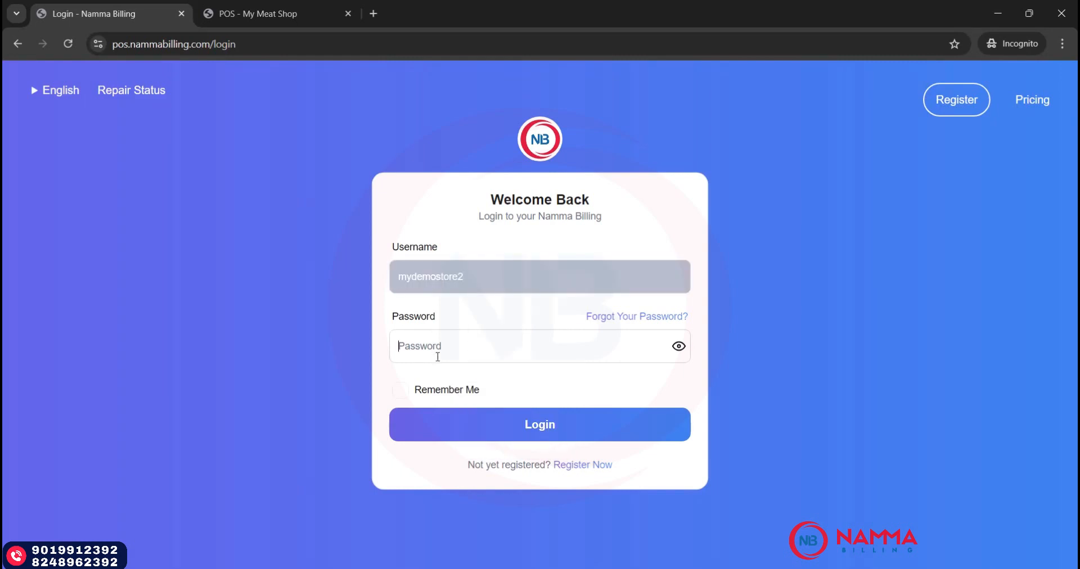
text(••••••)
click(470, 424)
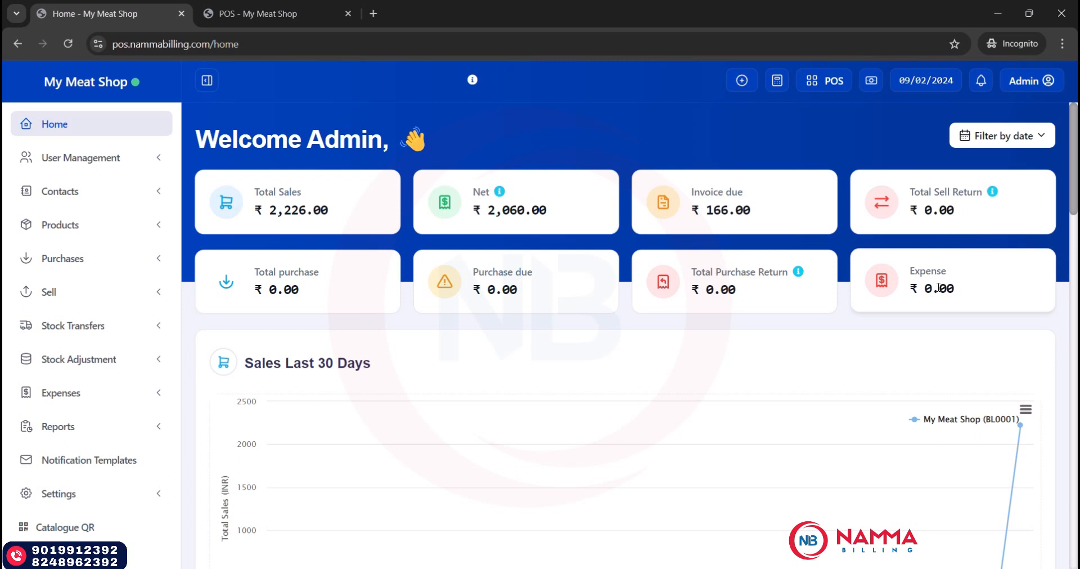
Examine the dashboard's date filter options, sales charts, payment dues, stock alerts, sales orders and pending shipments
click(1029, 140)
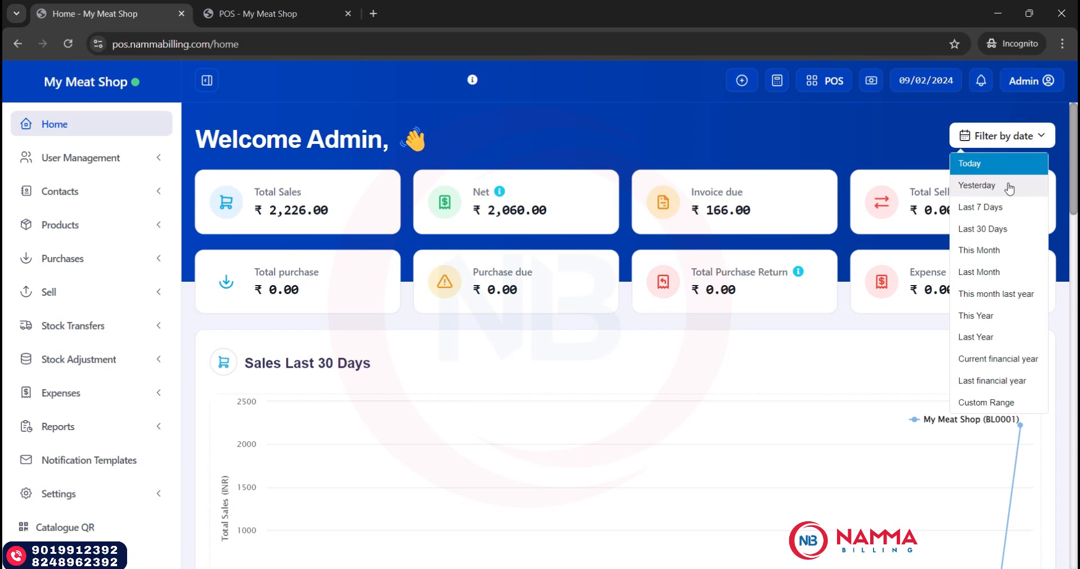
click(871, 346)
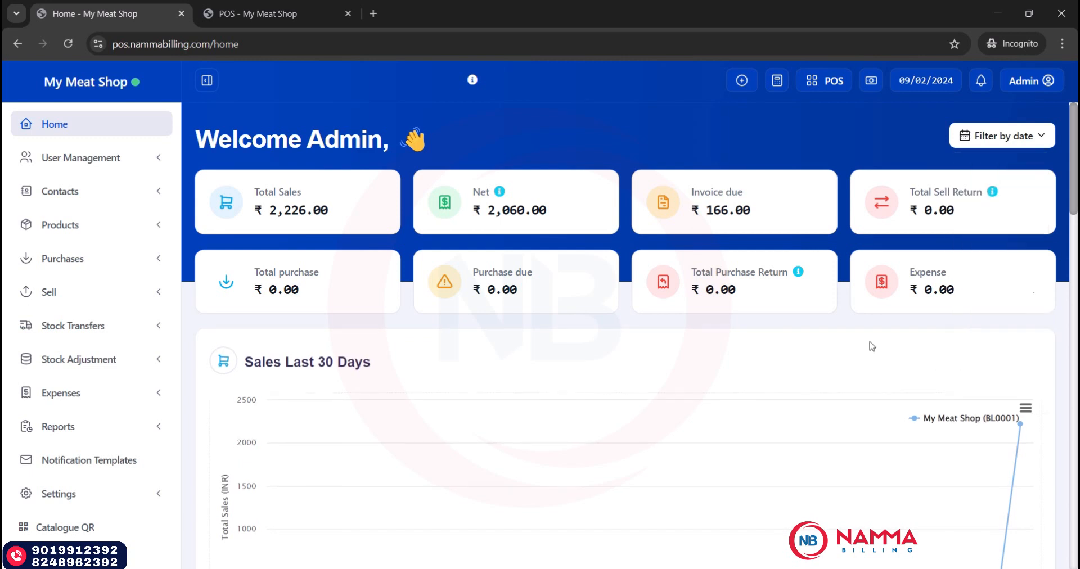
scroll(871, 346, down, 1)
scroll(871, 346, down, 5)
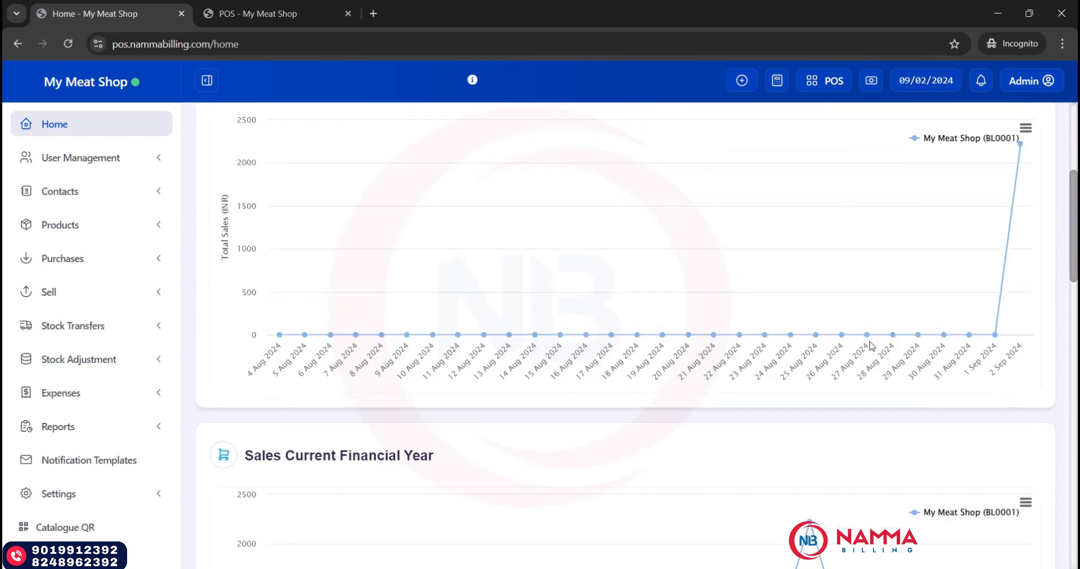
scroll(871, 346, up, 1)
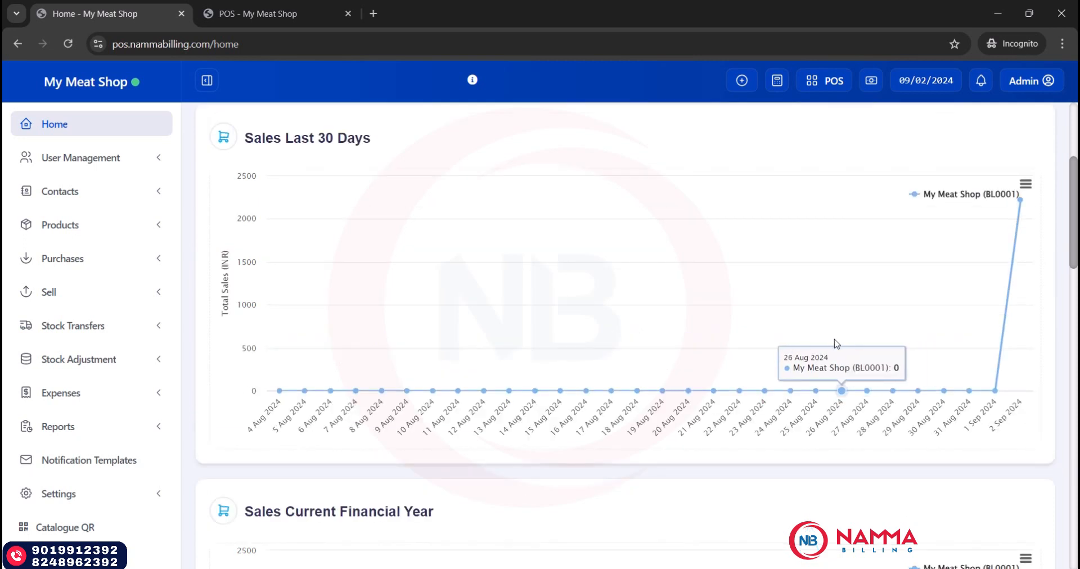
scroll(836, 345, down, 6)
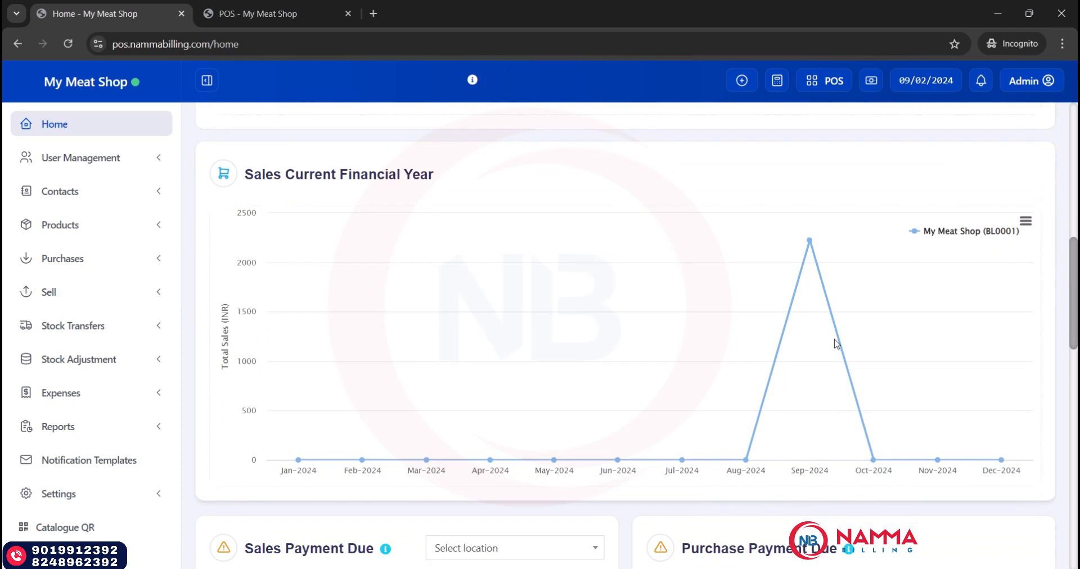
scroll(836, 344, down, 5)
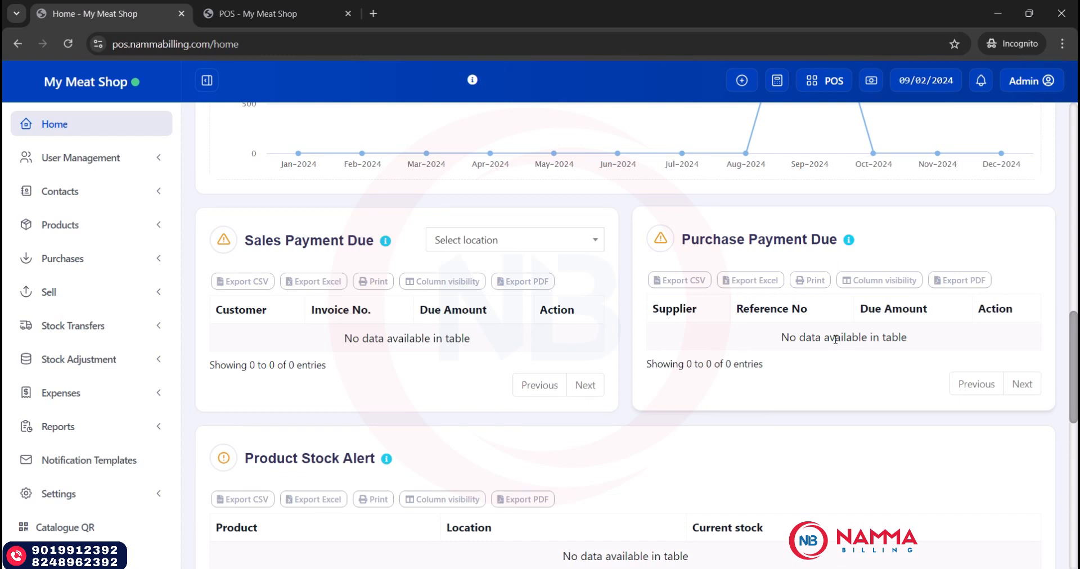
scroll(835, 339, down, 1)
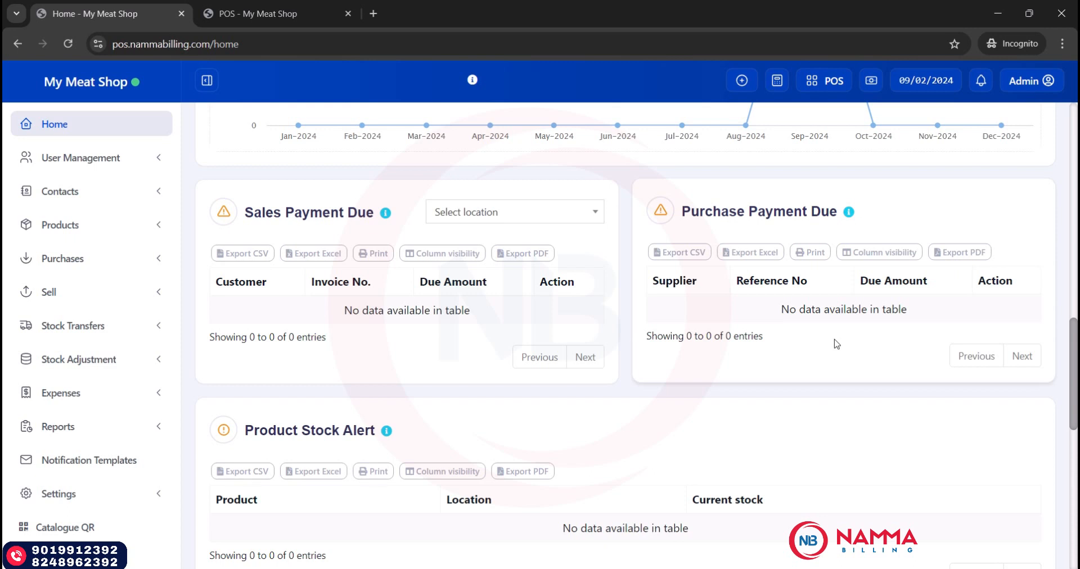
scroll(836, 343, down, 4)
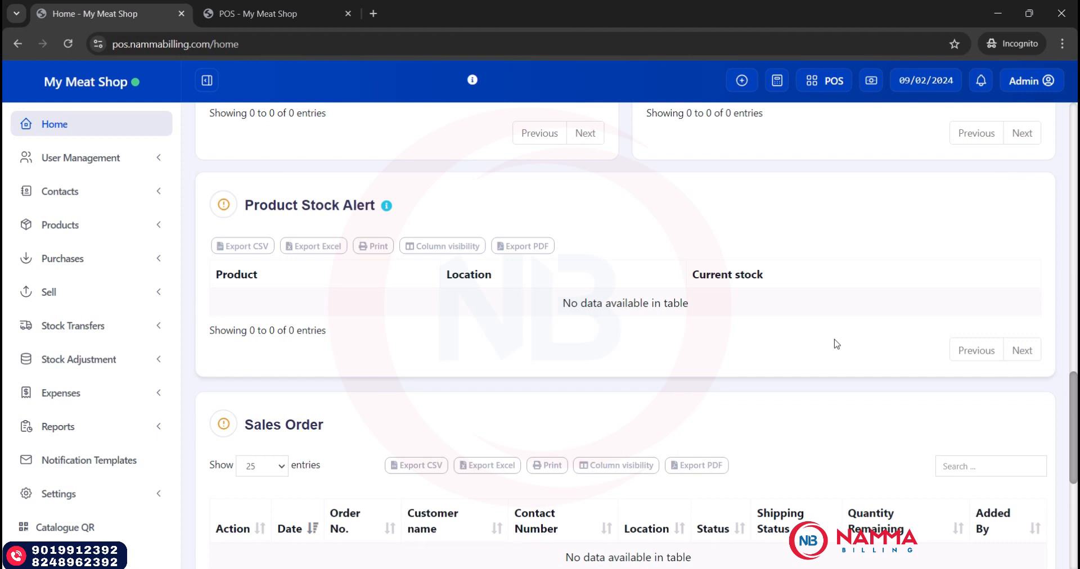
scroll(836, 344, down, 4)
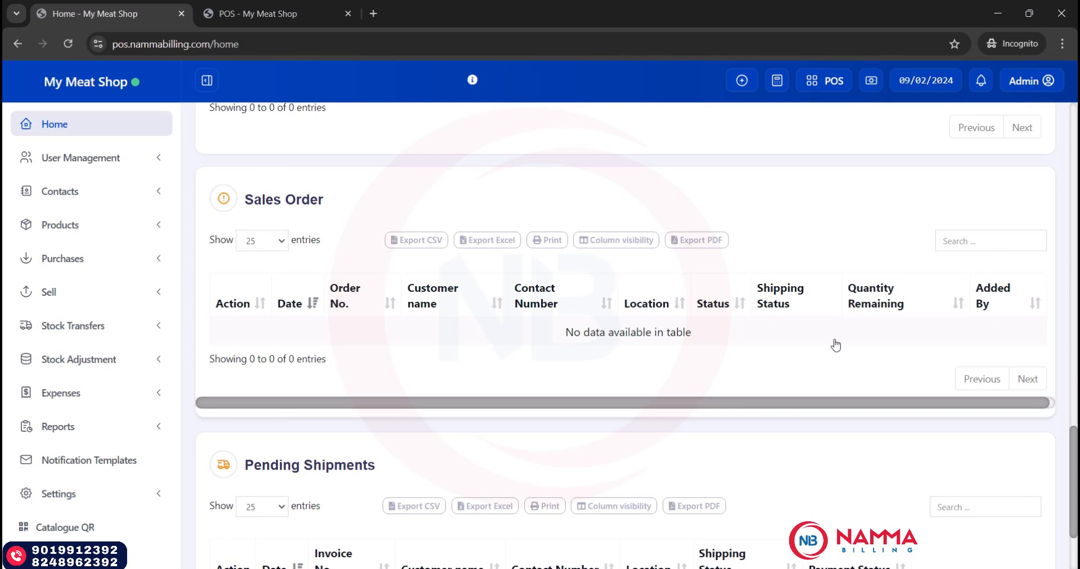
scroll(836, 344, down, 3)
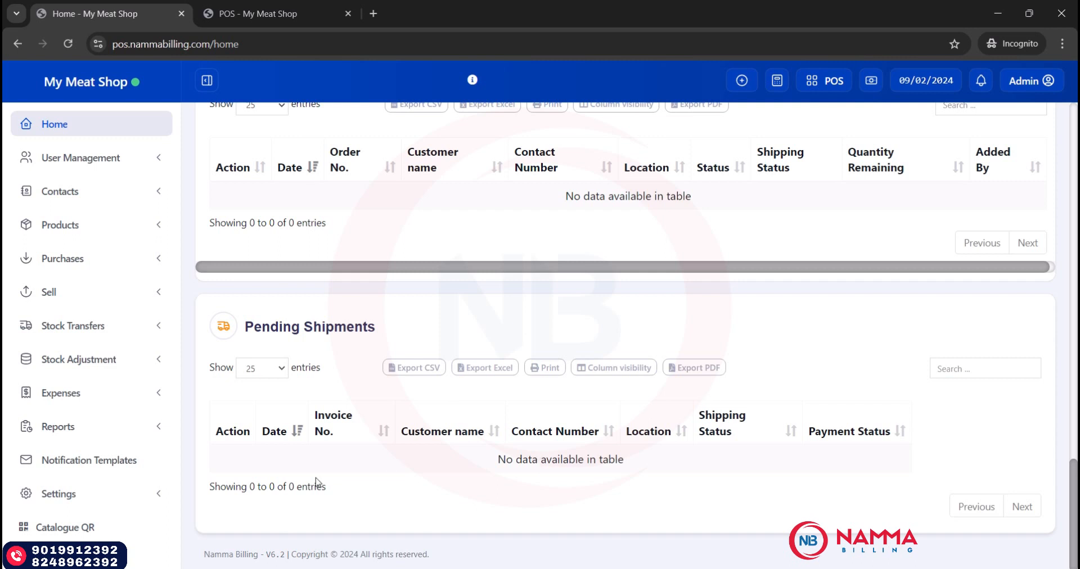
Open the Business Settings and review the Business, Tax, Product and Contact sections
click(128, 494)
click(83, 523)
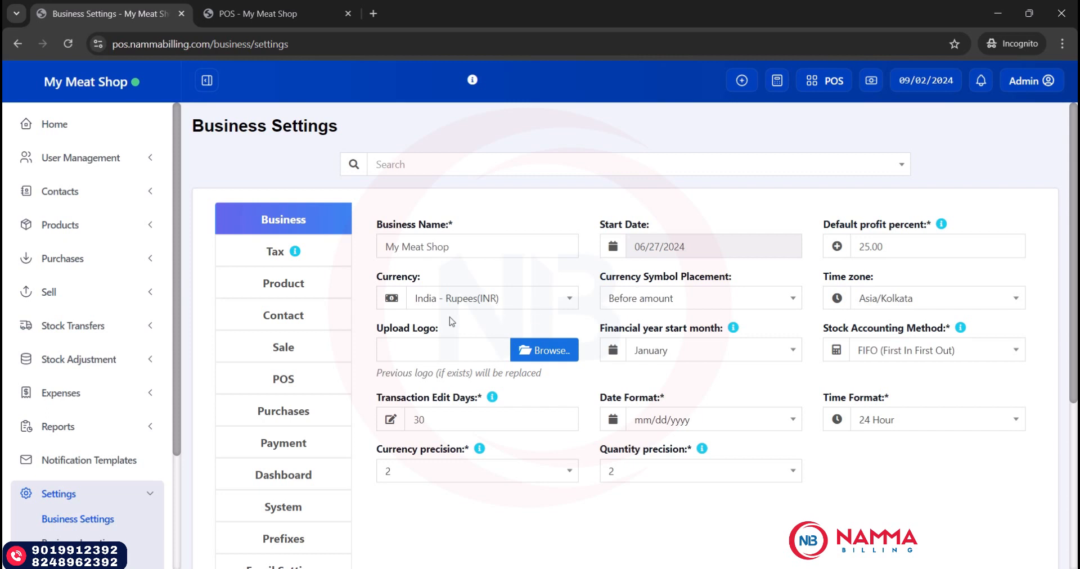
click(296, 255)
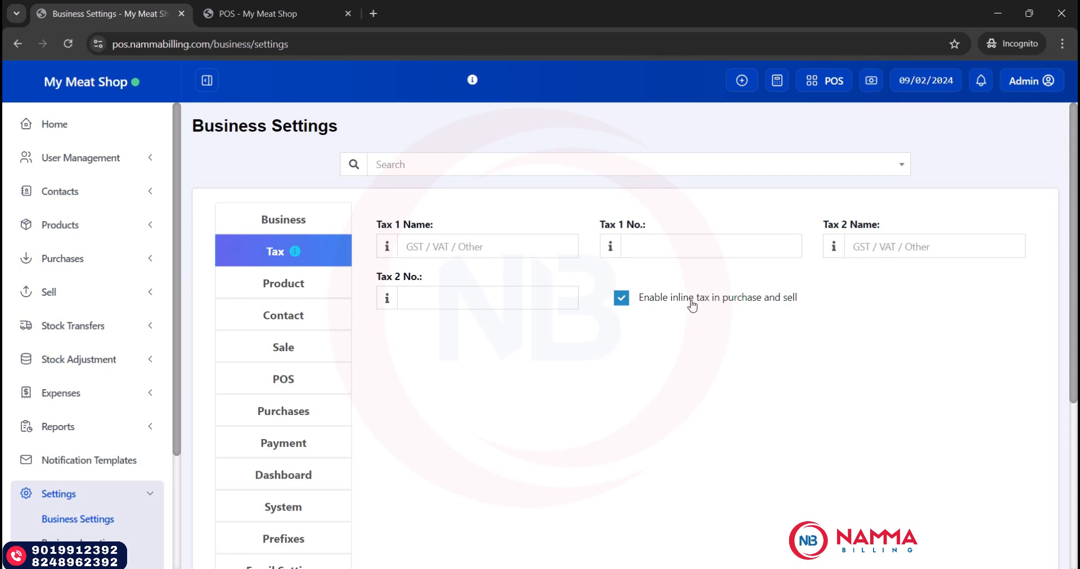
click(302, 296)
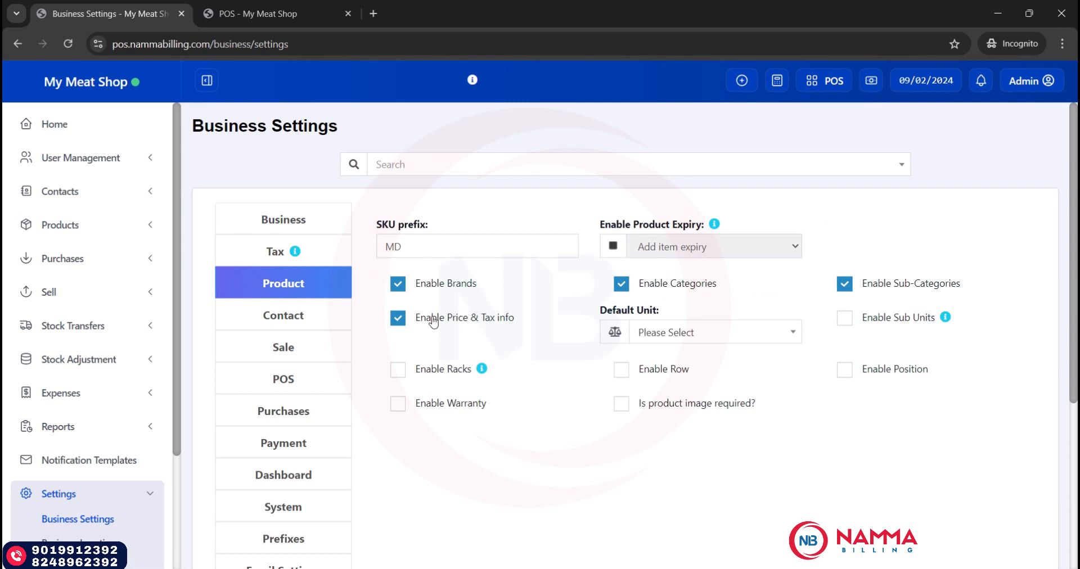
click(301, 328)
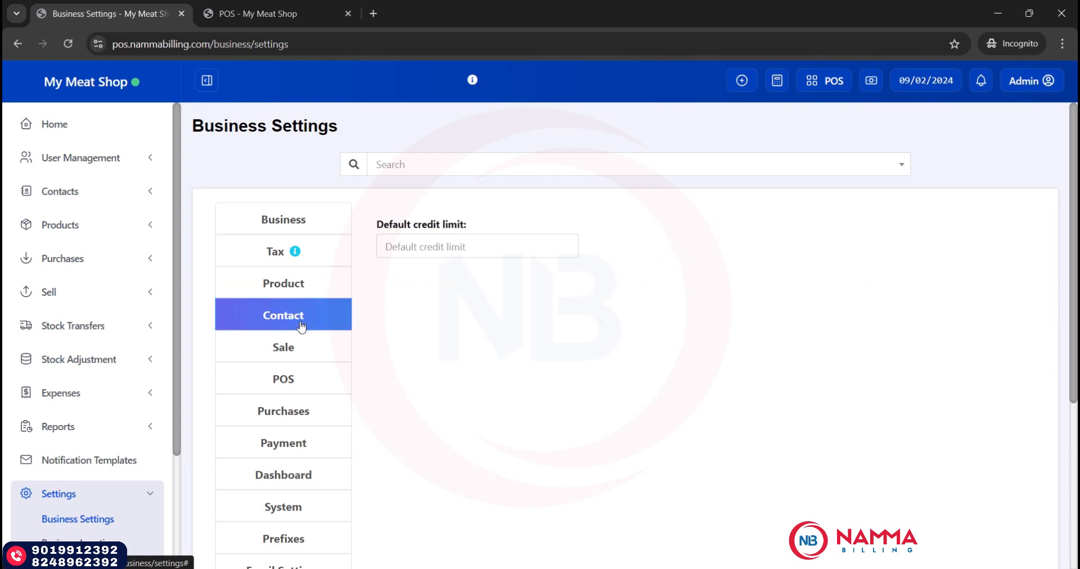
Review the Sale settings, including the discount, commission agent and payment link options
click(293, 360)
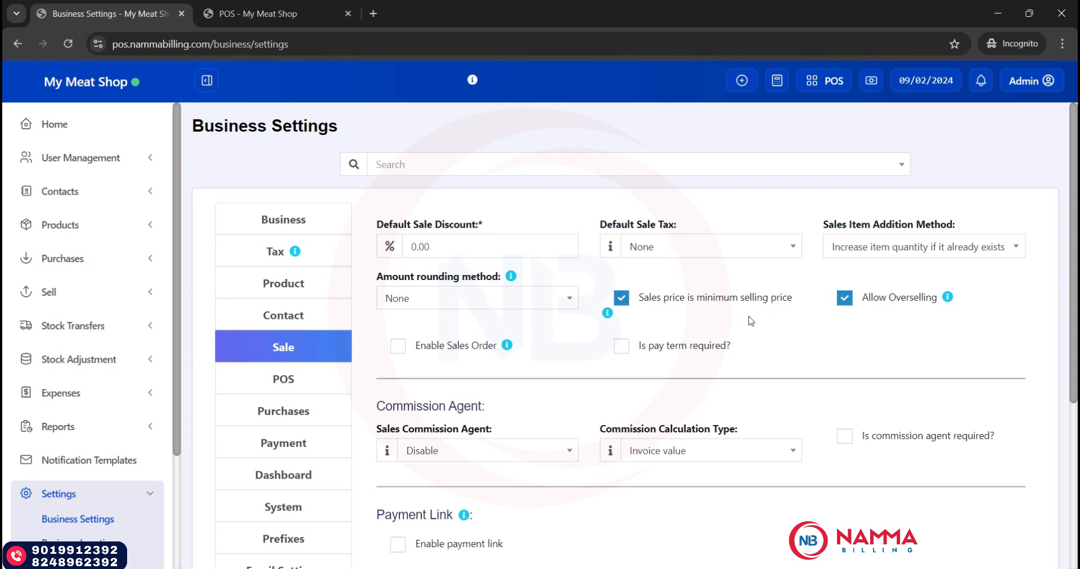
scroll(759, 320, down, 5)
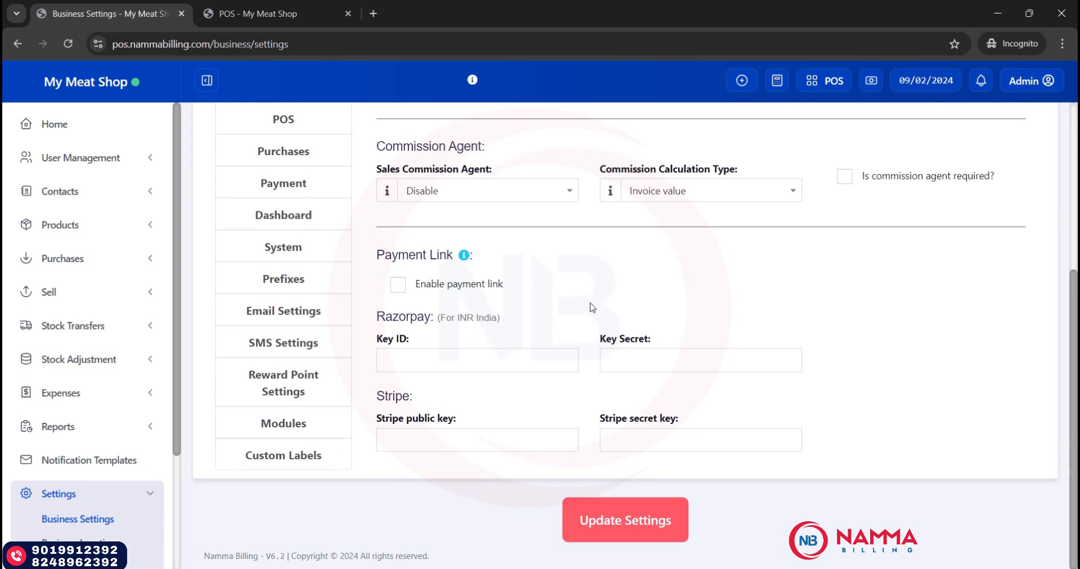
scroll(593, 307, up, 1)
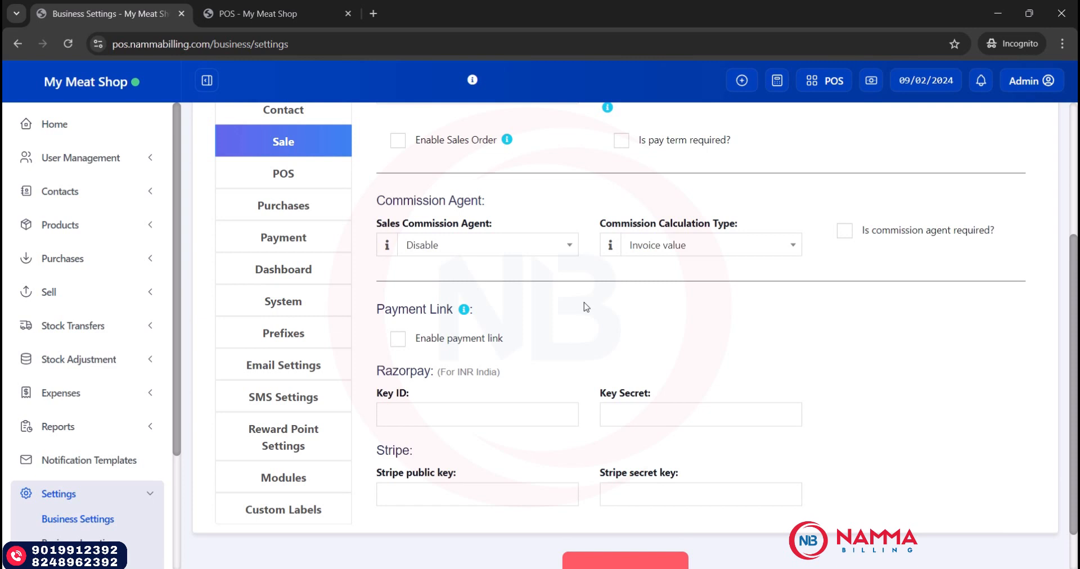
Review the POS settings, from the keyboard shortcuts and feature options down to the weighing scale barcode setting
click(311, 179)
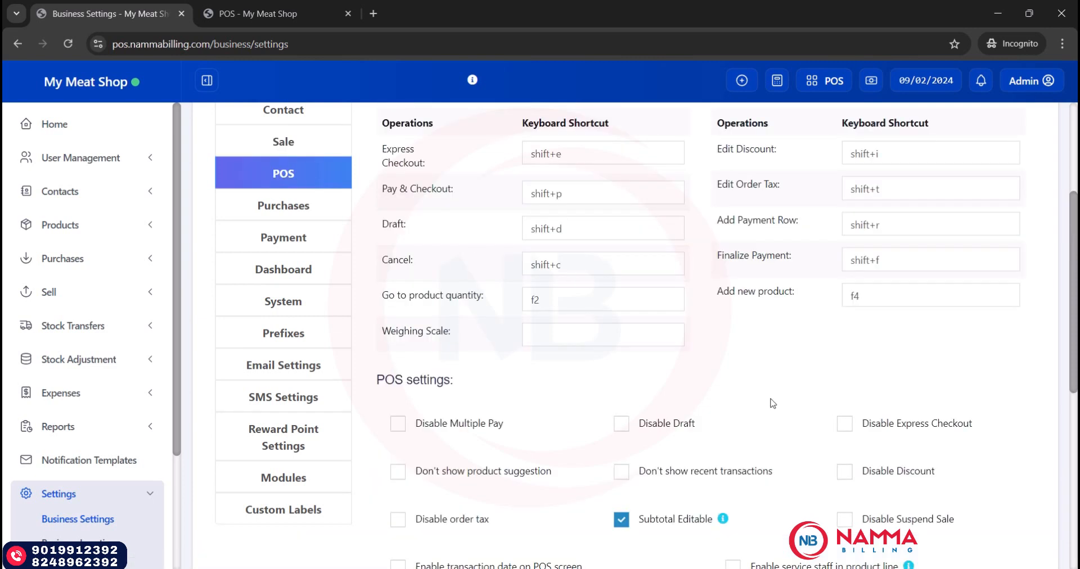
scroll(772, 403, down, 1)
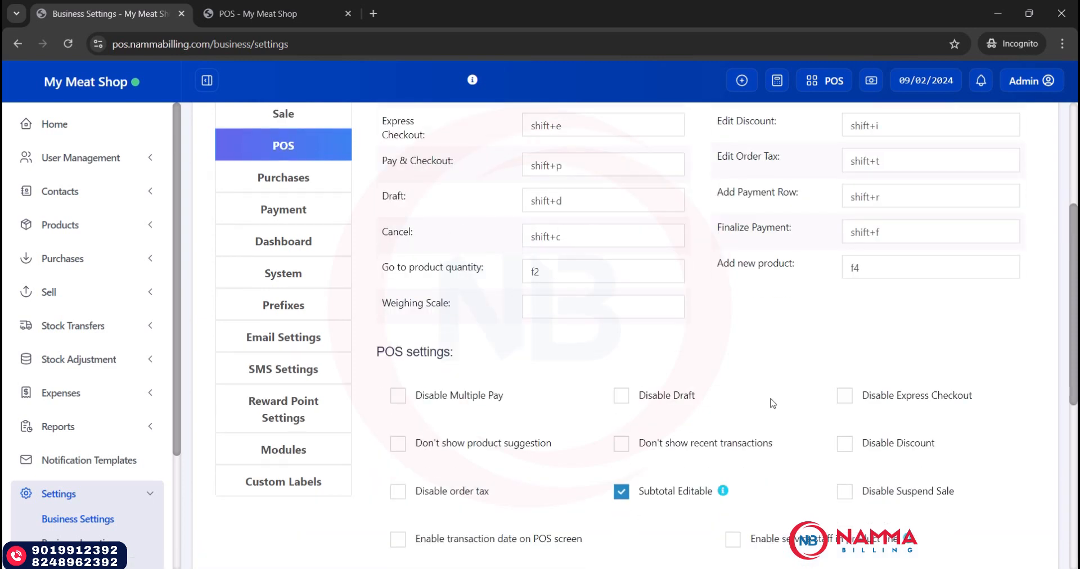
scroll(793, 459, down, 1)
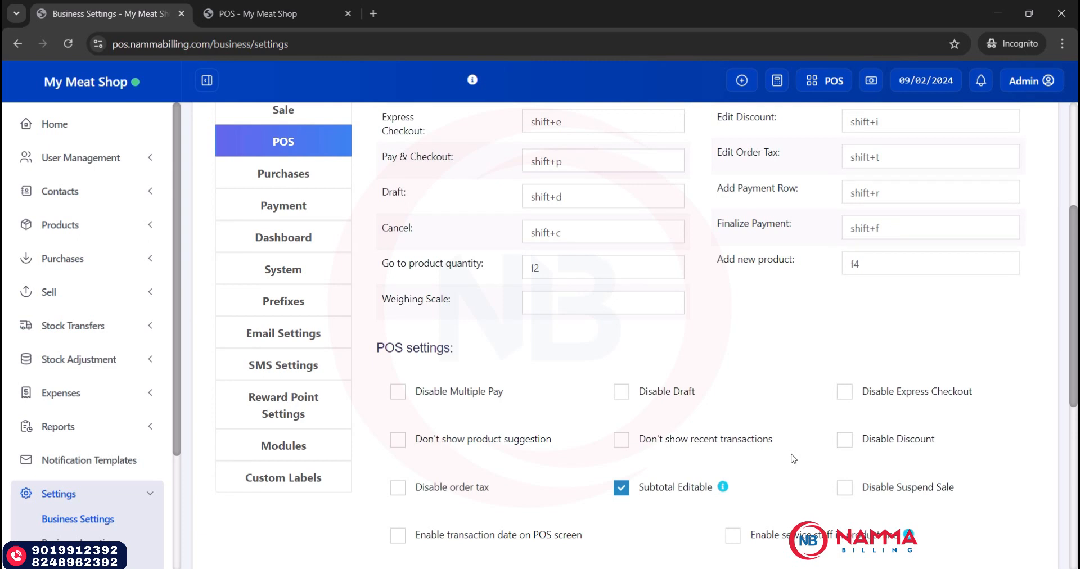
scroll(793, 459, down, 5)
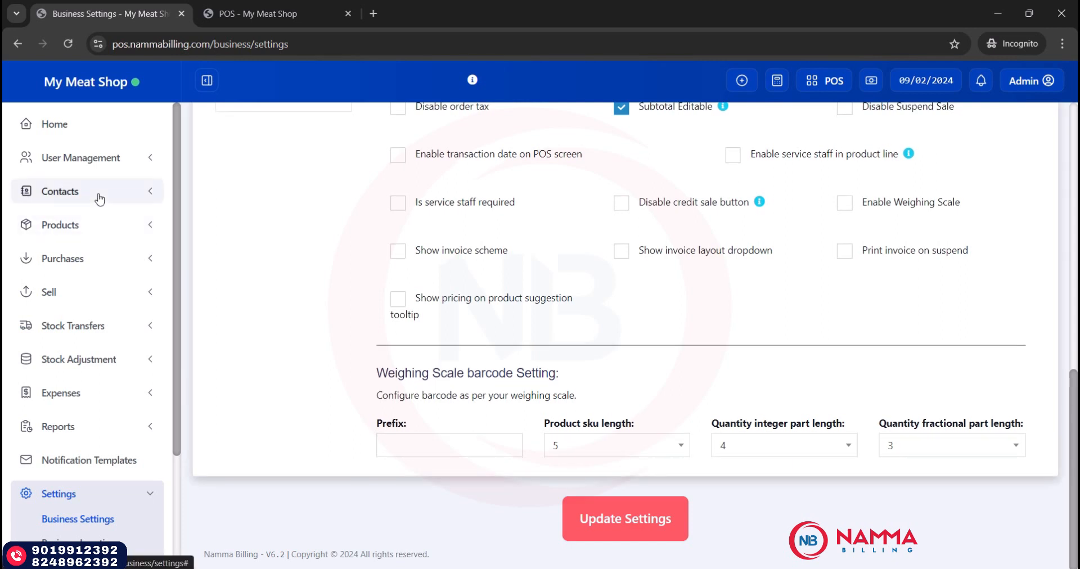
Open the product list and bring up all listed products for bulk editing
click(91, 228)
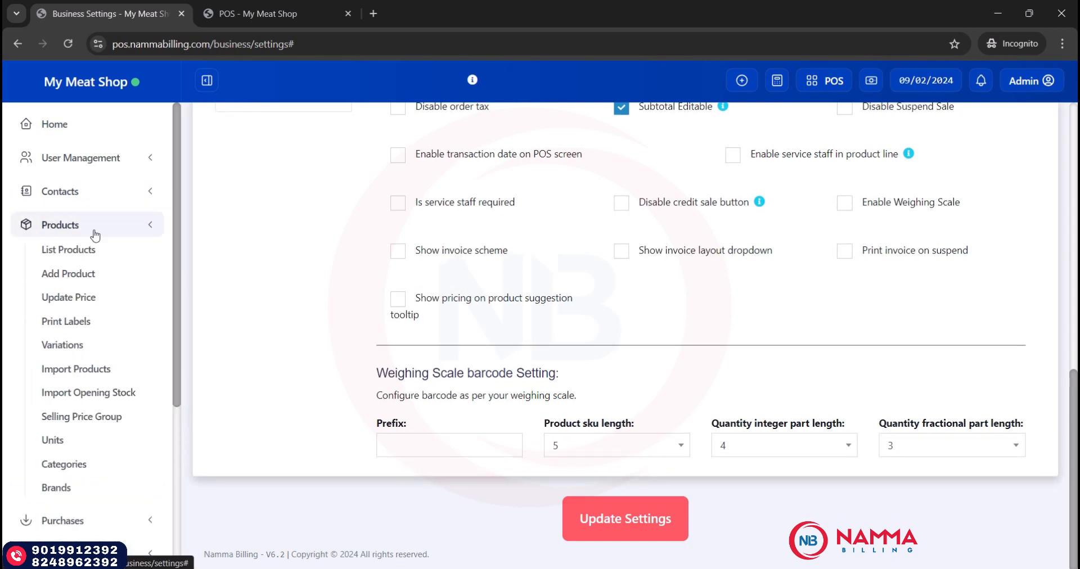
click(85, 251)
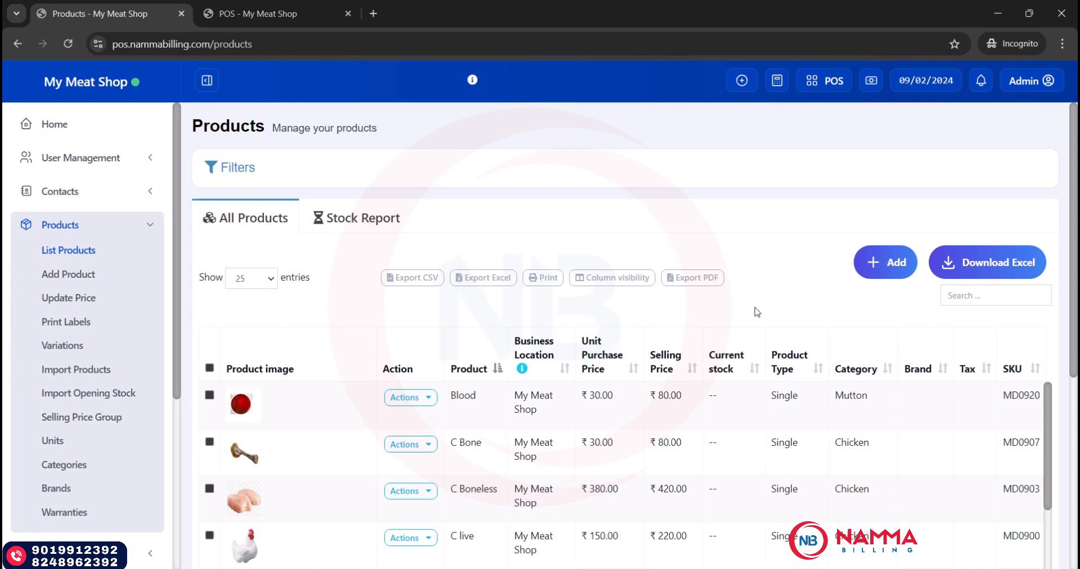
scroll(756, 312, down, 5)
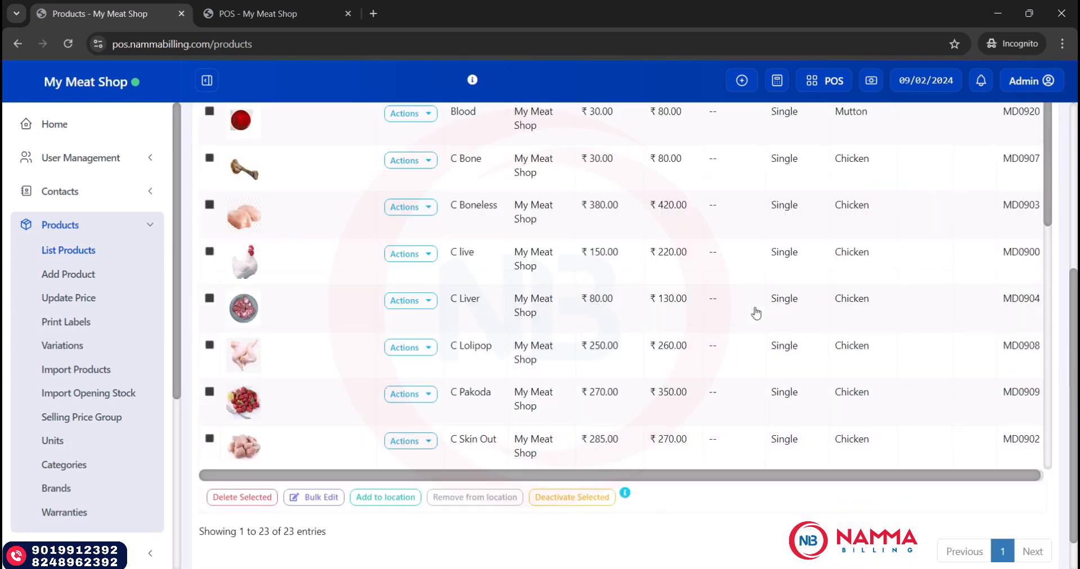
scroll(756, 313, up, 2)
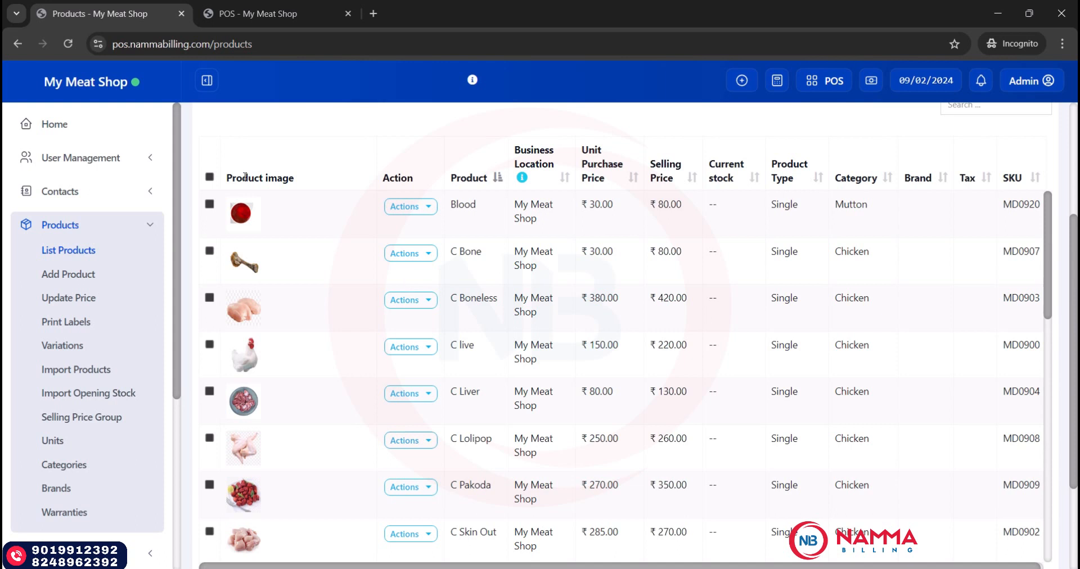
click(209, 178)
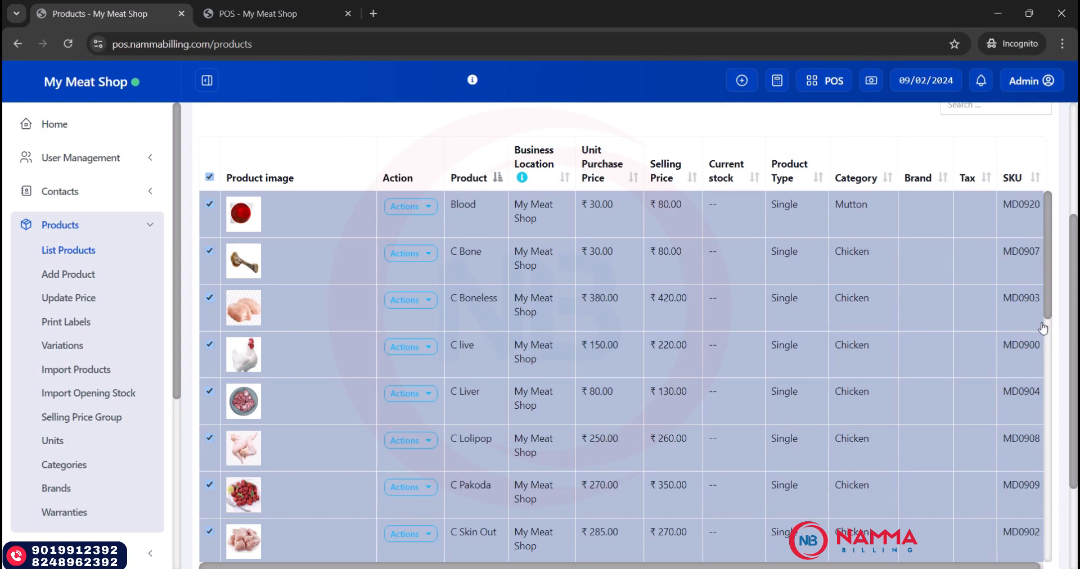
scroll(754, 499, down, 2)
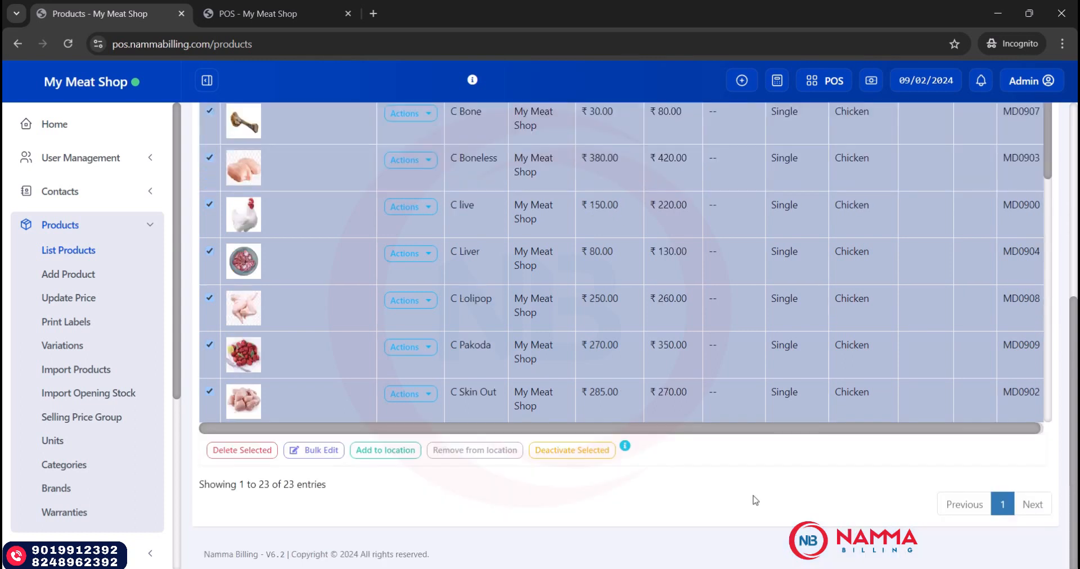
click(318, 453)
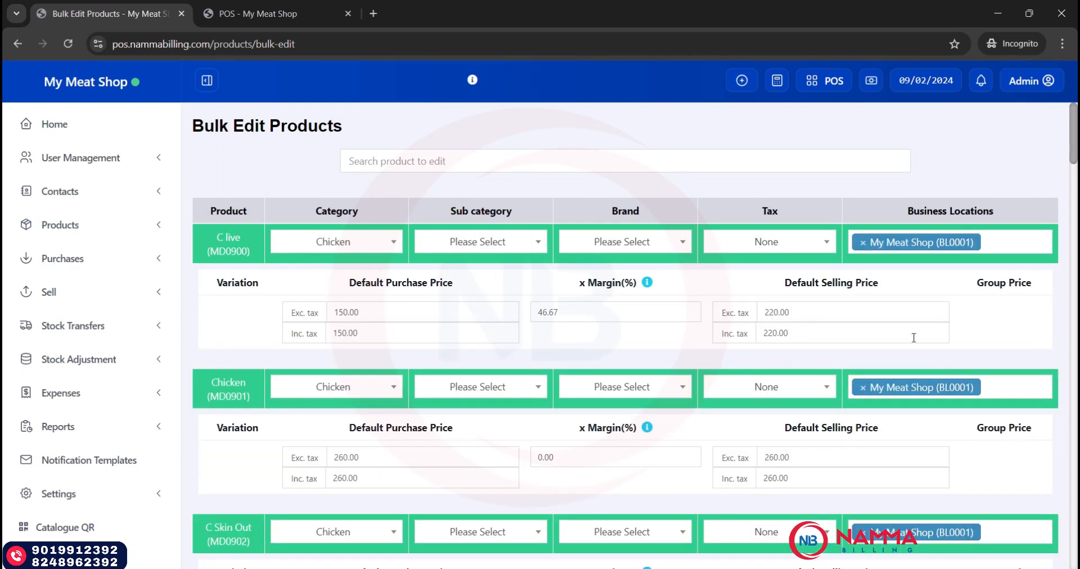
Set the tax-inclusive default selling price of C live (MD0900) to 190 and save the bulk edit
click(913, 337)
double_click(913, 338)
text(190)
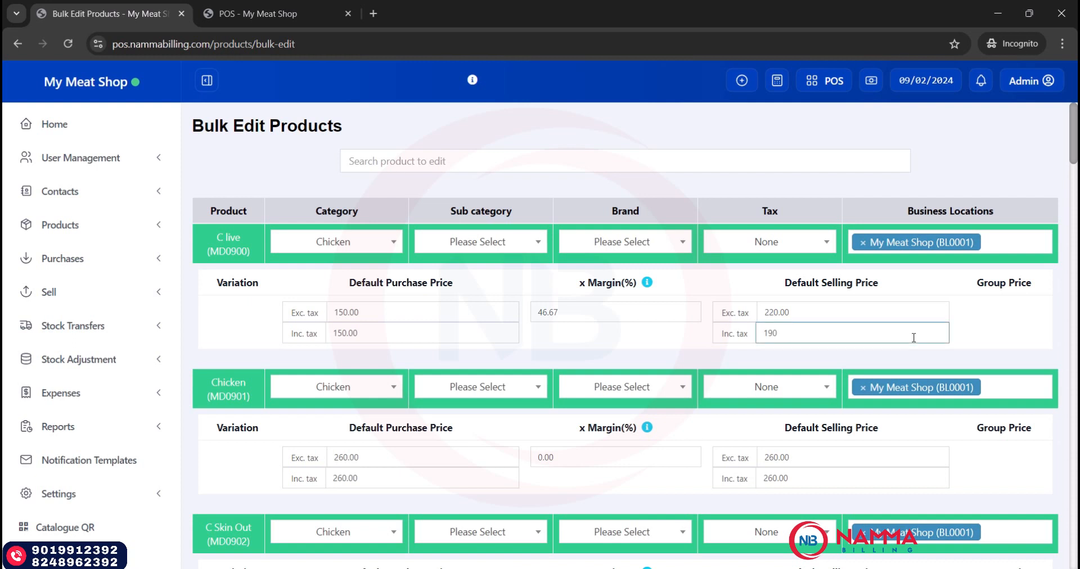
drag(1072, 143, 1073, 554)
click(1036, 537)
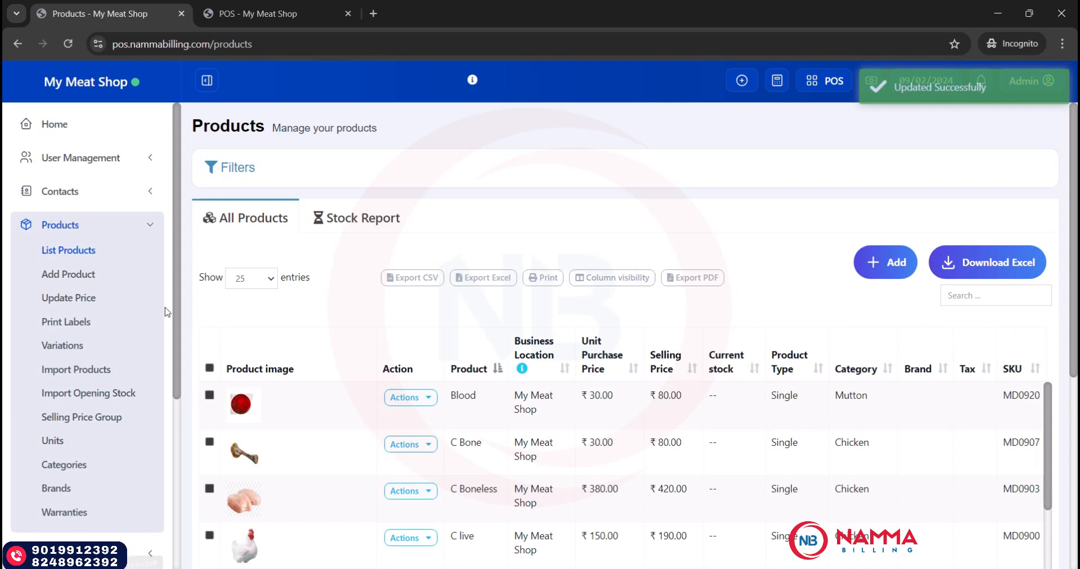
View the Update Price page for exporting and importing product prices, and collapse the product section of the navigation
click(100, 304)
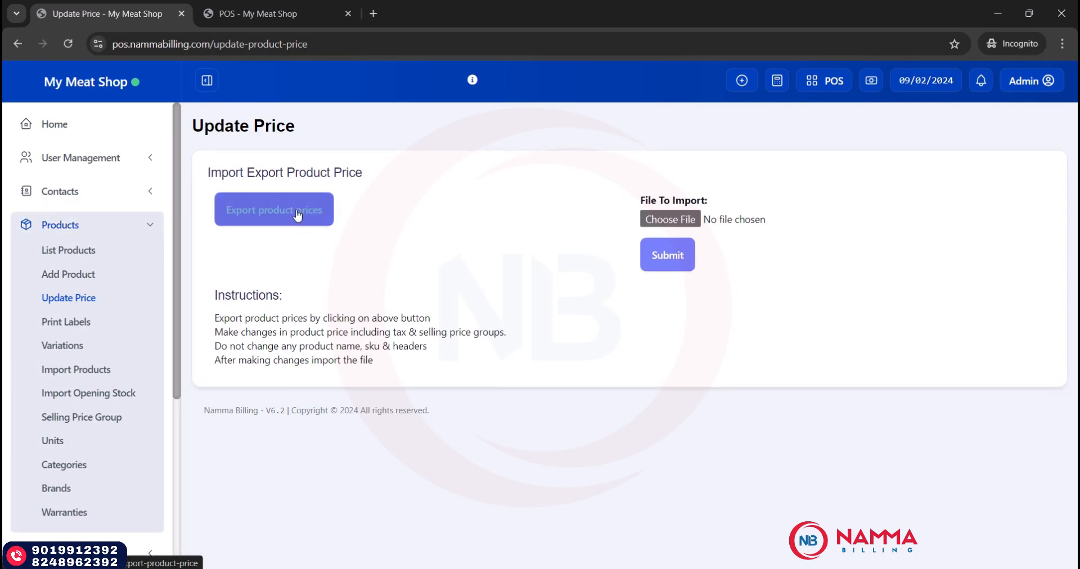
click(138, 232)
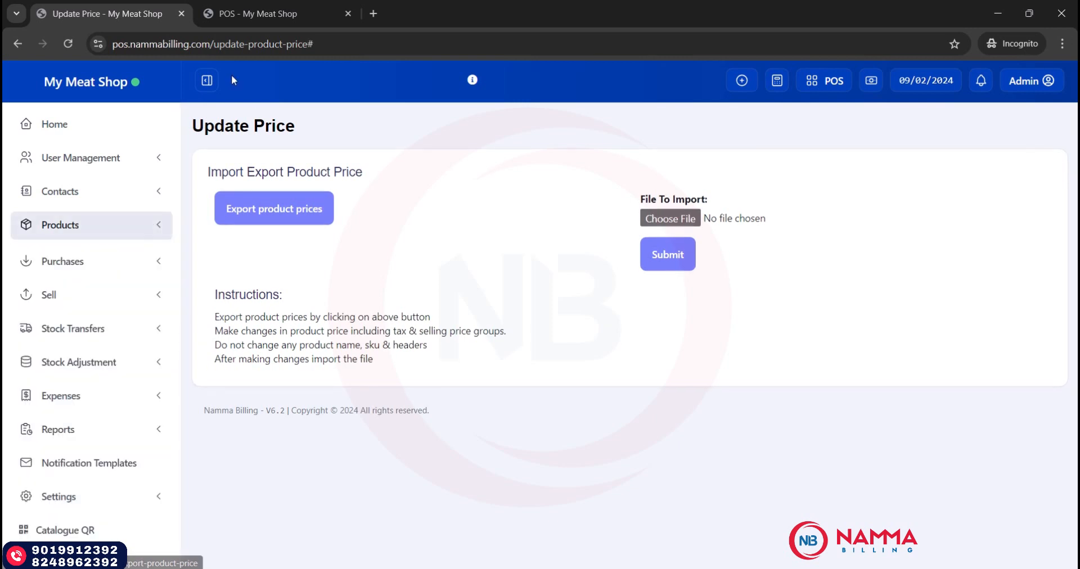
Open the Business Settings page from the back-office settings
click(268, 17)
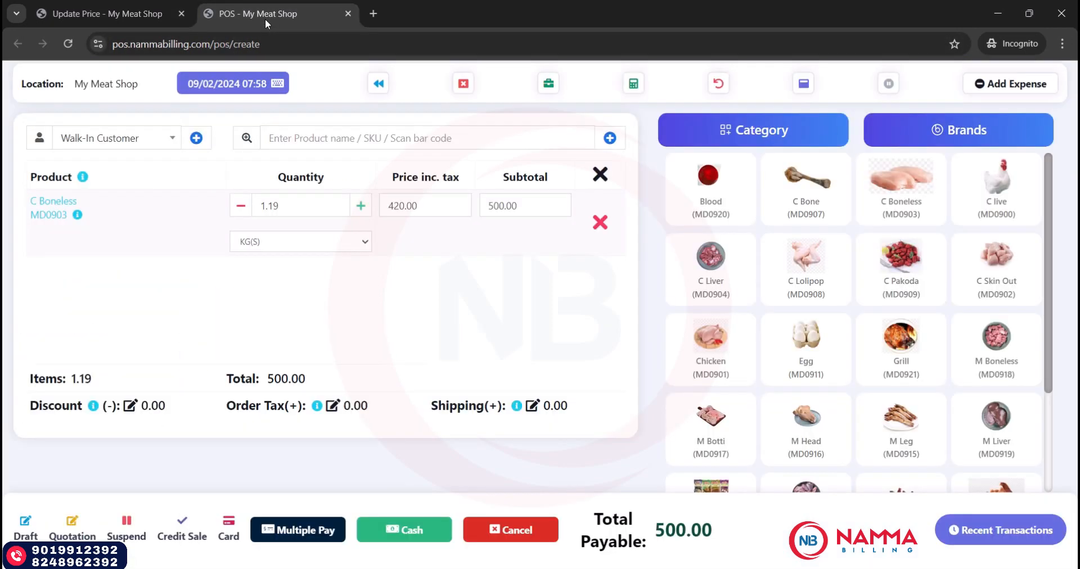
click(120, 19)
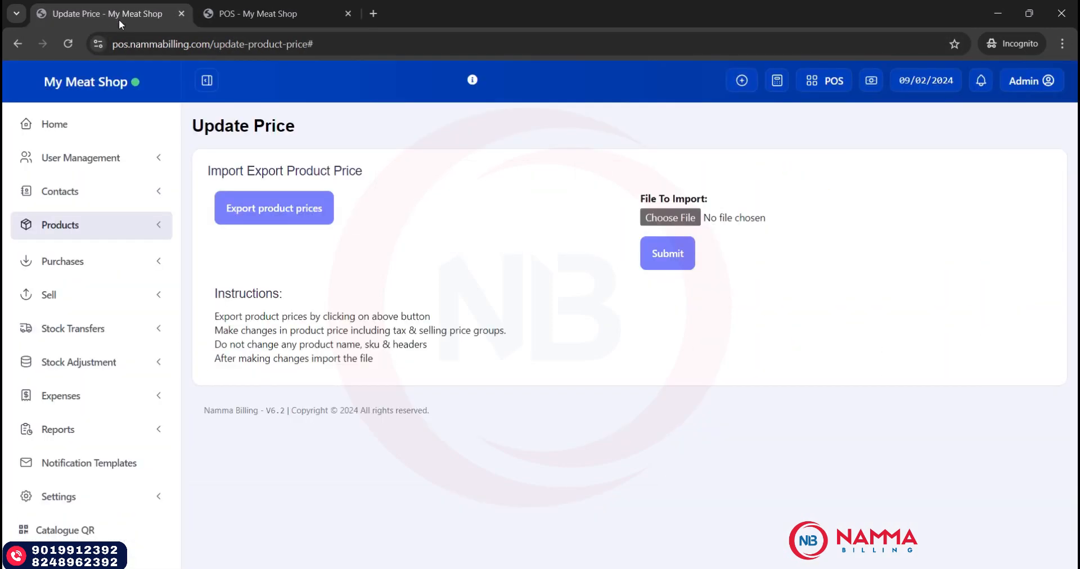
click(145, 496)
click(118, 522)
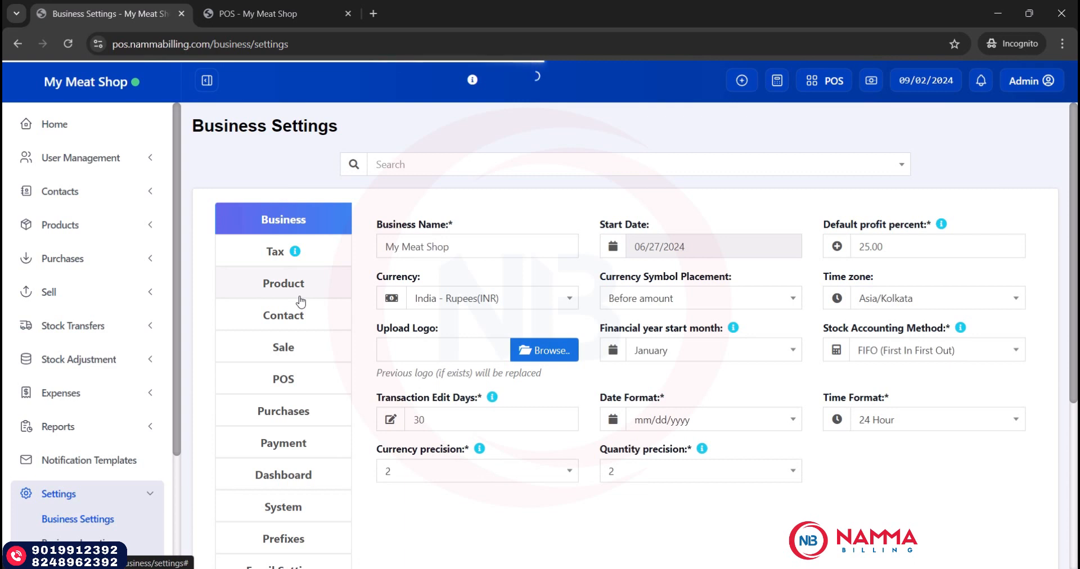
Clear the C Boneless line from the POS bill, reload the POS screen and add C Boneless (MD0903) to the fresh bill
click(271, 12)
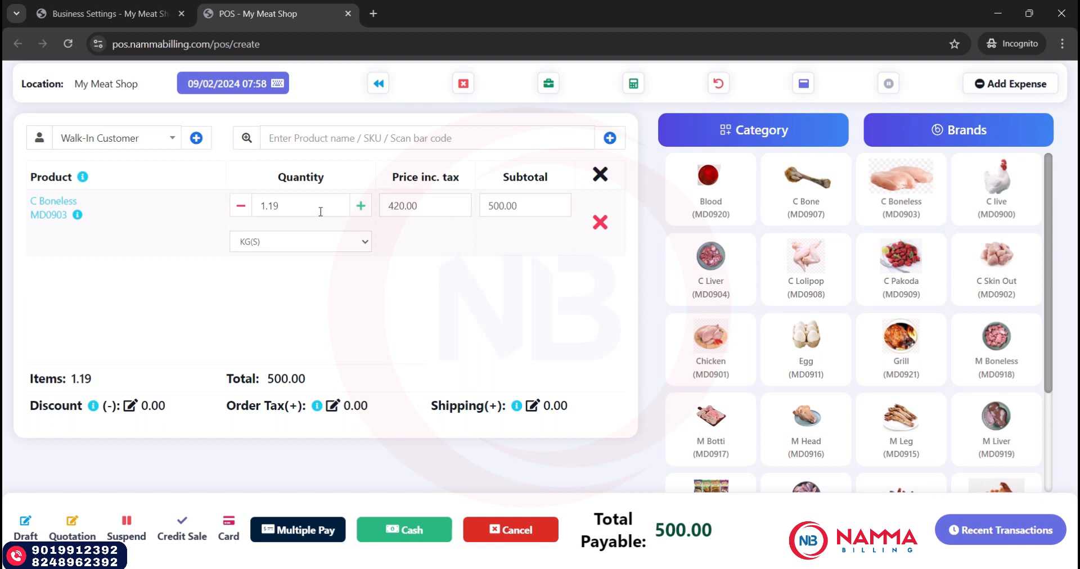
click(601, 223)
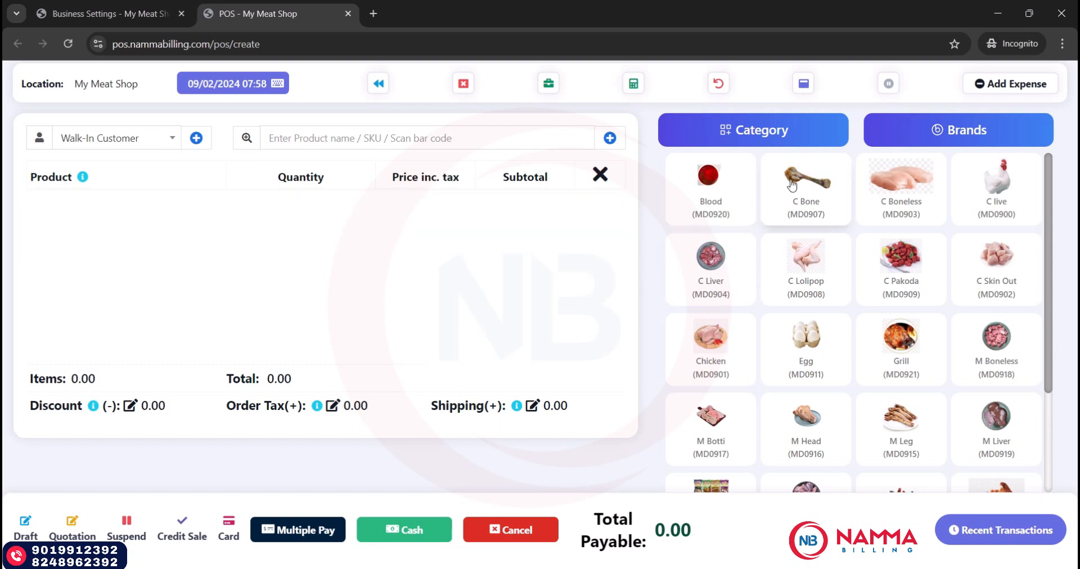
key(F5)
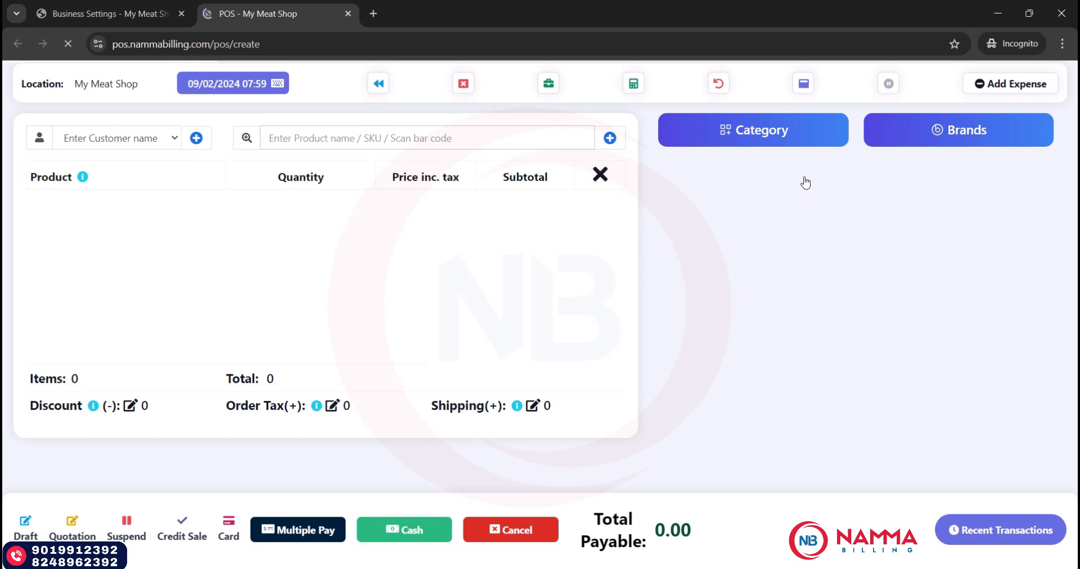
click(899, 191)
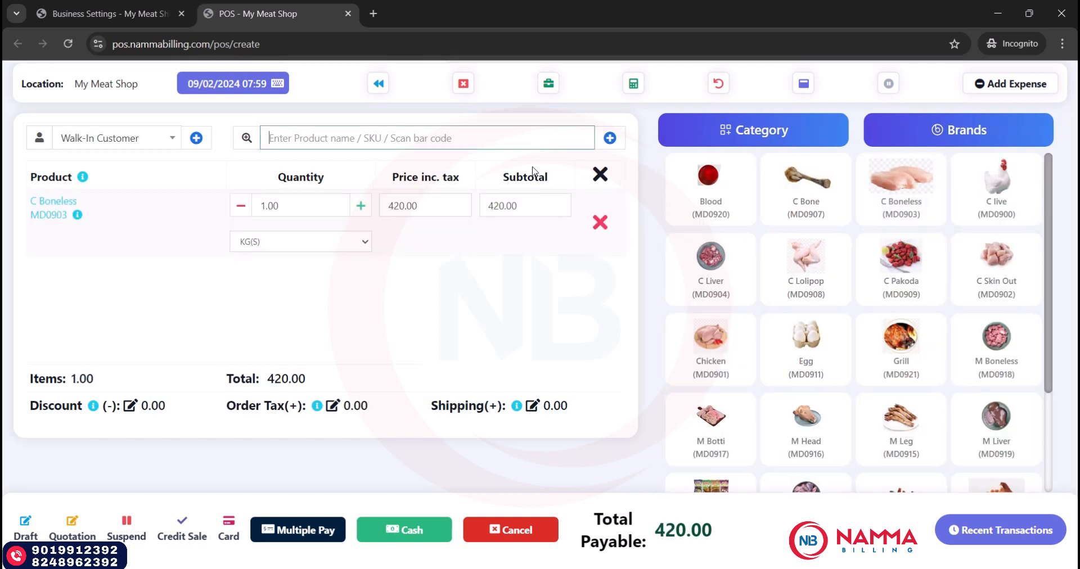
Set the C Boneless quantity to 1.2 kg
click(304, 206)
text(1)
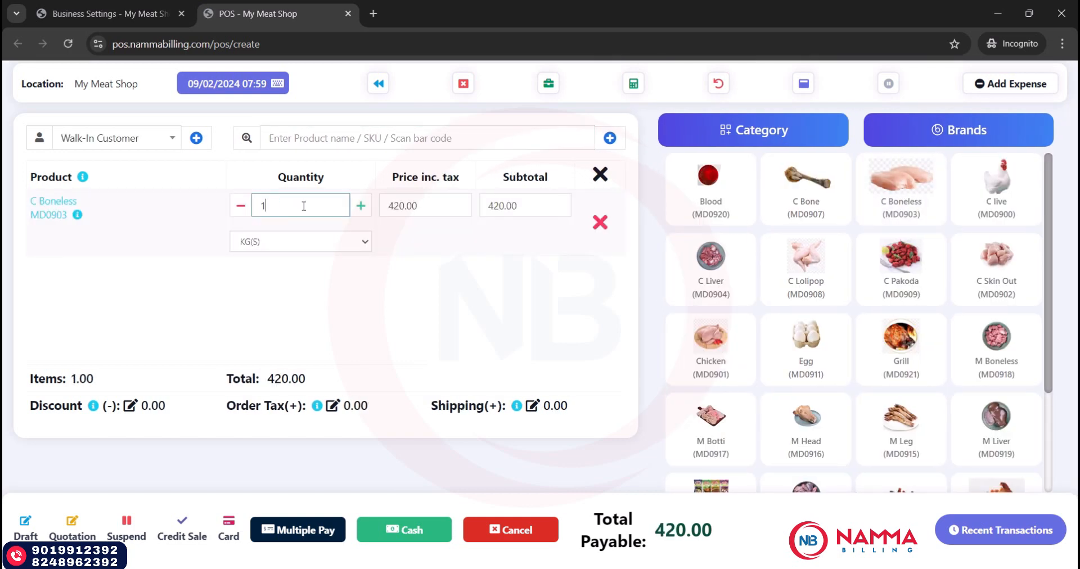
text(.2)
click(371, 285)
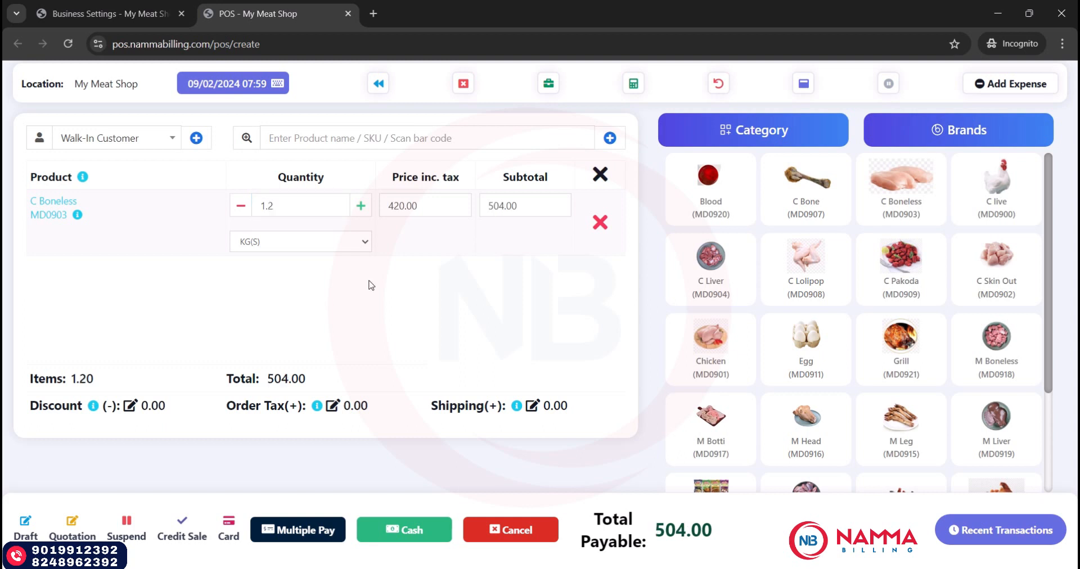
Set the subtotal of the C Boneless line to 1000 so the quantity follows from the amount
click(522, 210)
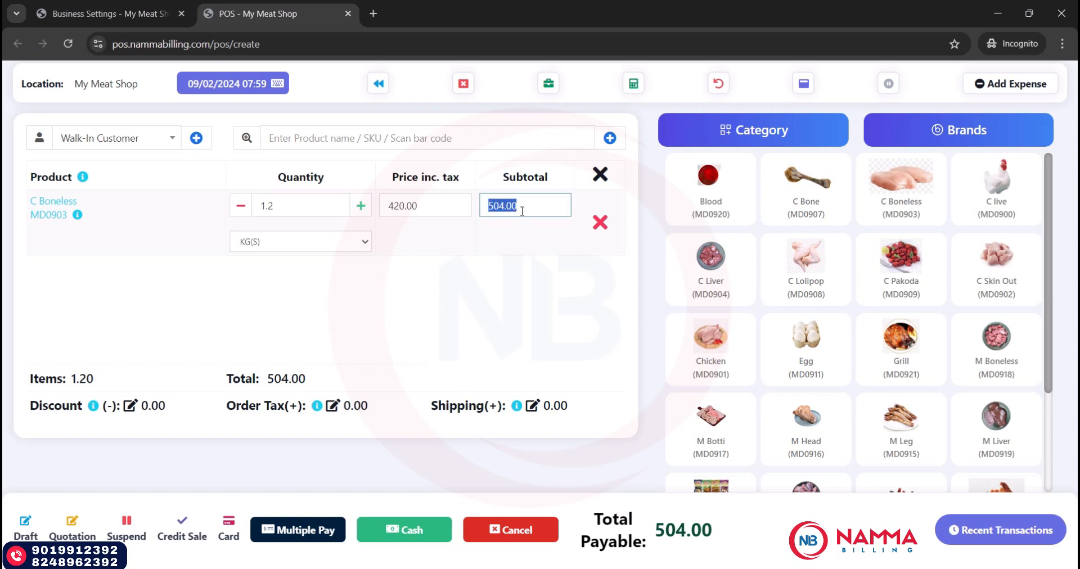
text(1000)
click(500, 272)
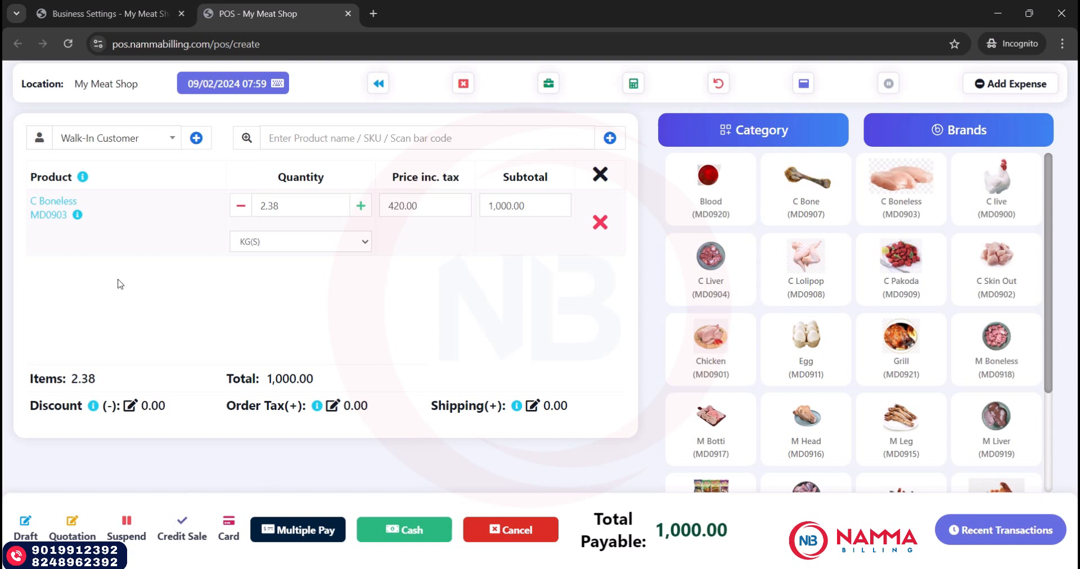
Assign the bill to the saved customer found by searching "r", record it as a credit sale and dismiss the invoice printout
click(130, 133)
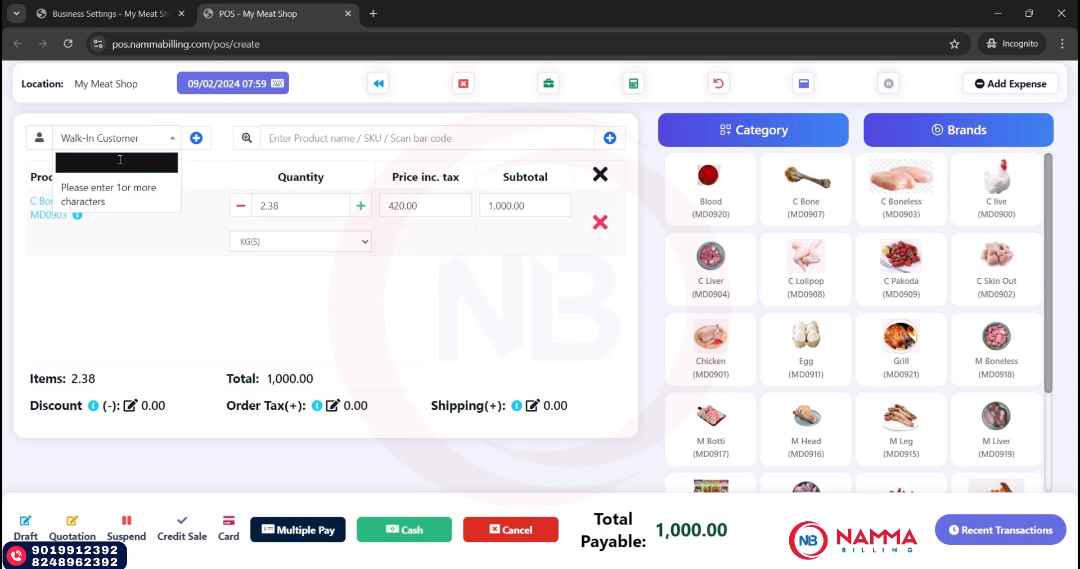
text(r)
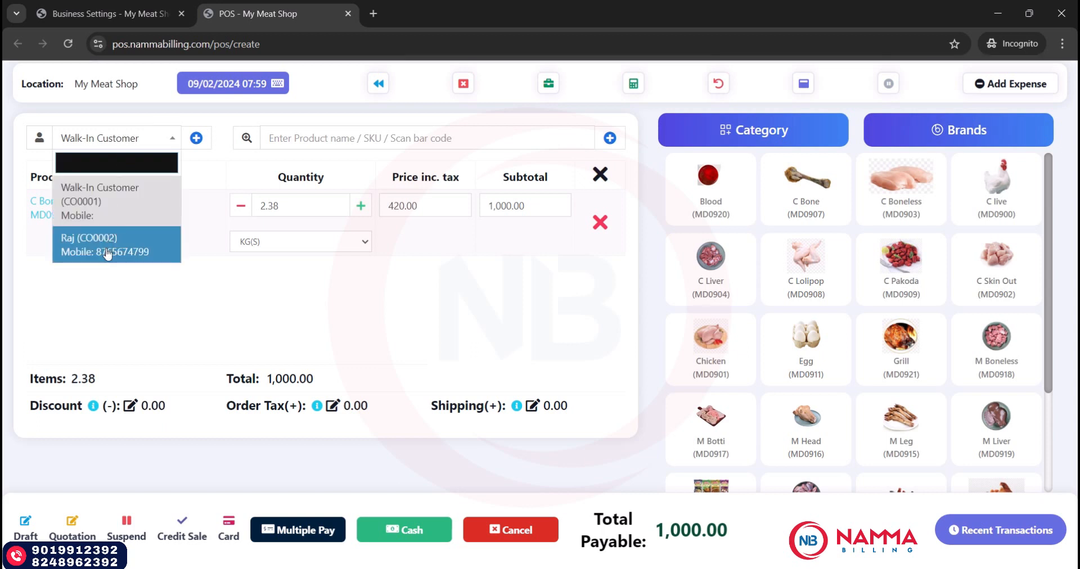
click(107, 254)
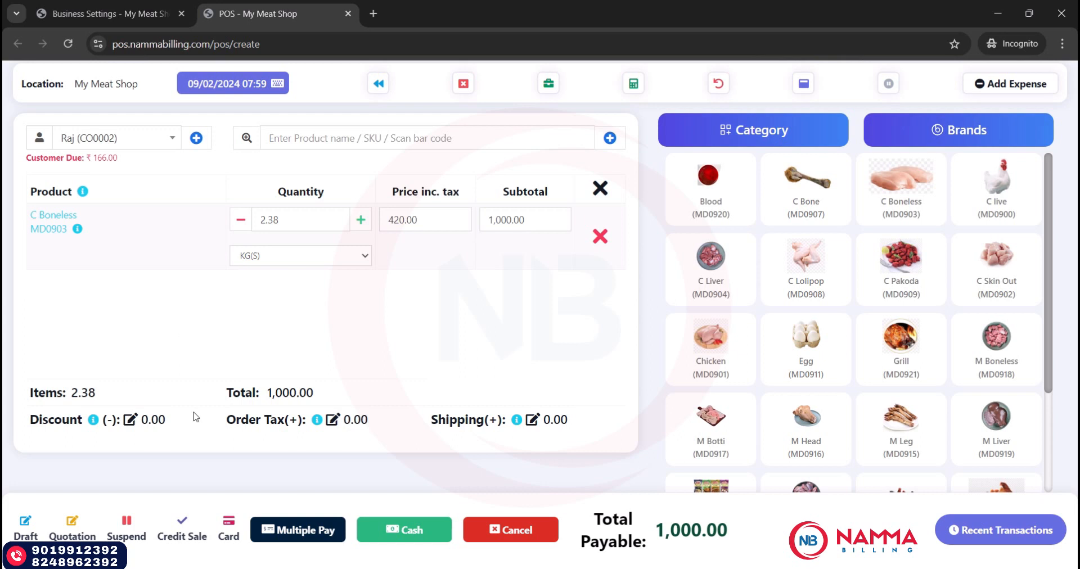
click(184, 531)
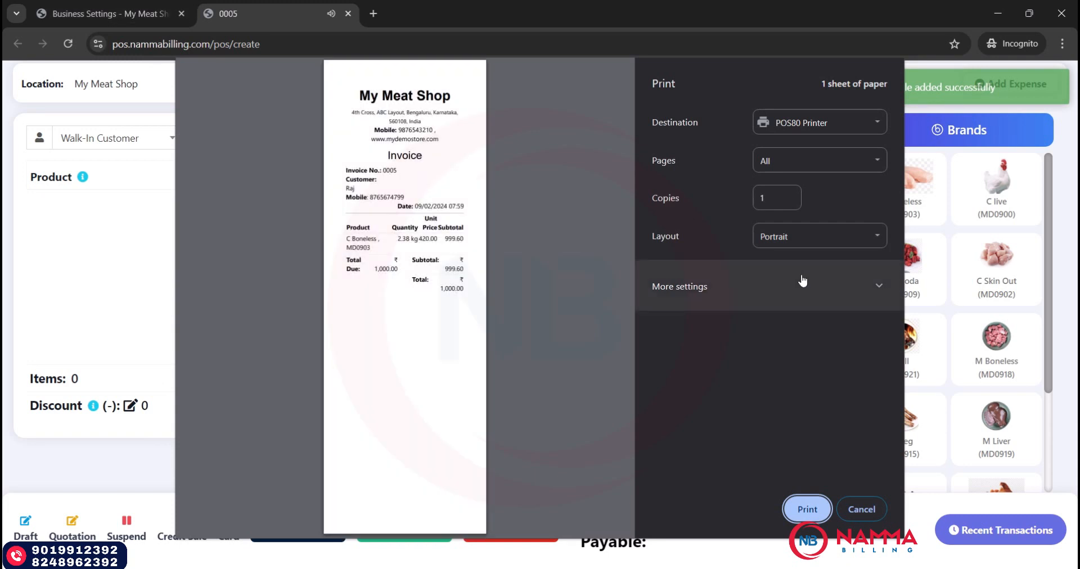
click(856, 511)
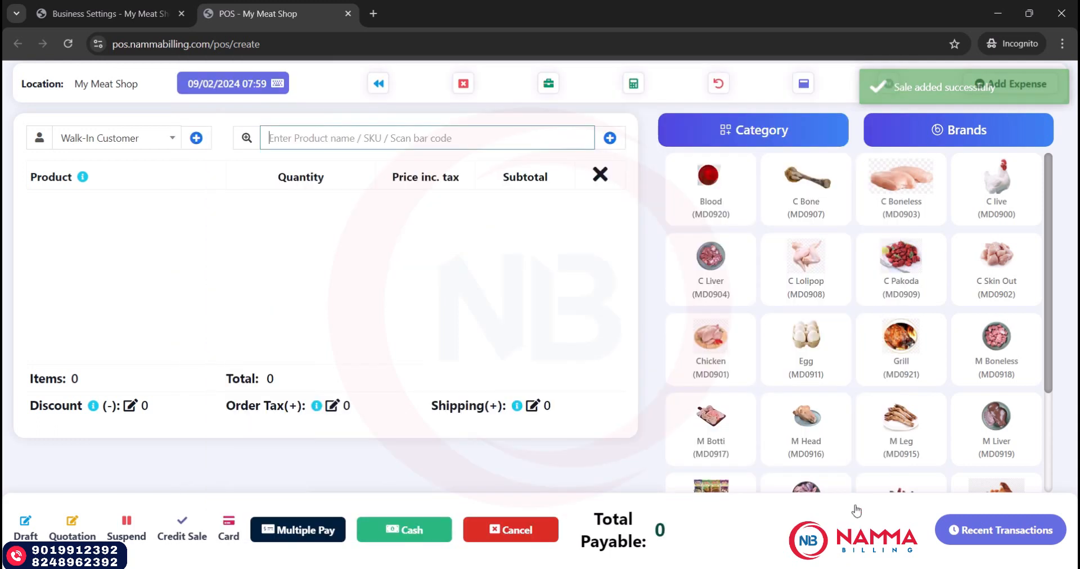
Open the list of all sales in the back office to check the credit sale's payment status
click(113, 15)
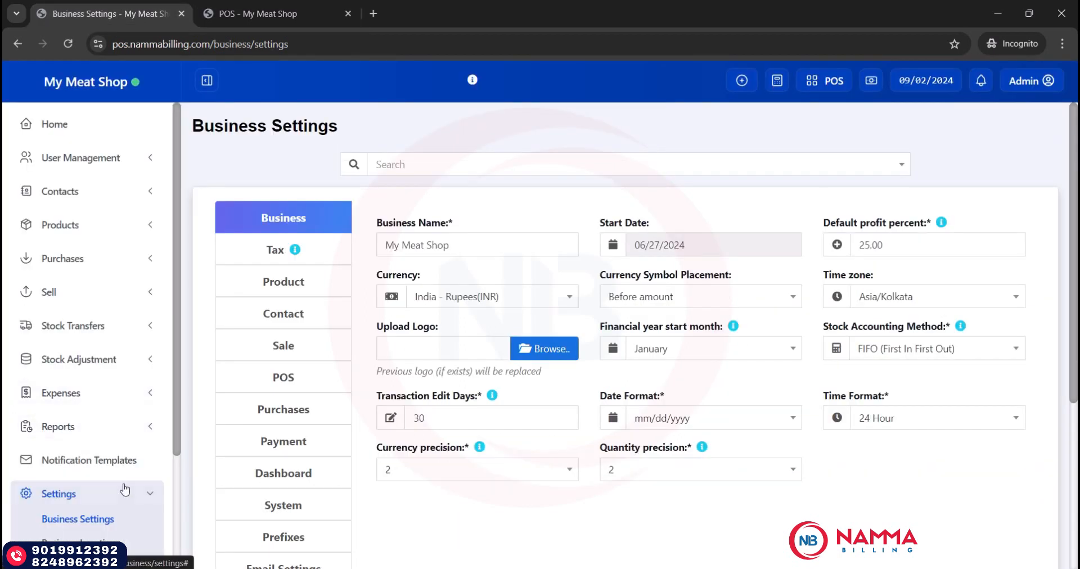
click(77, 290)
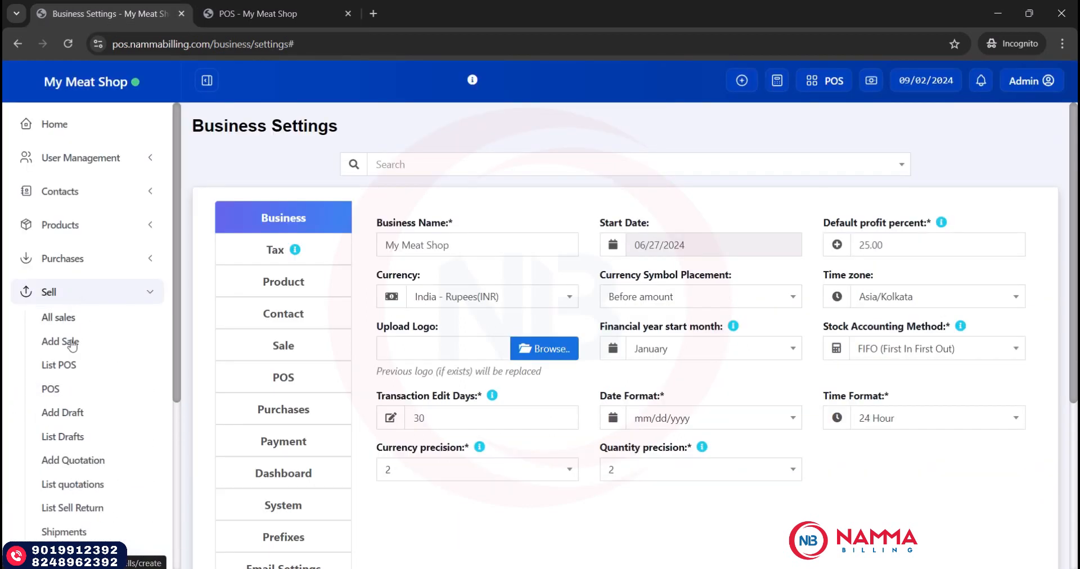
click(67, 318)
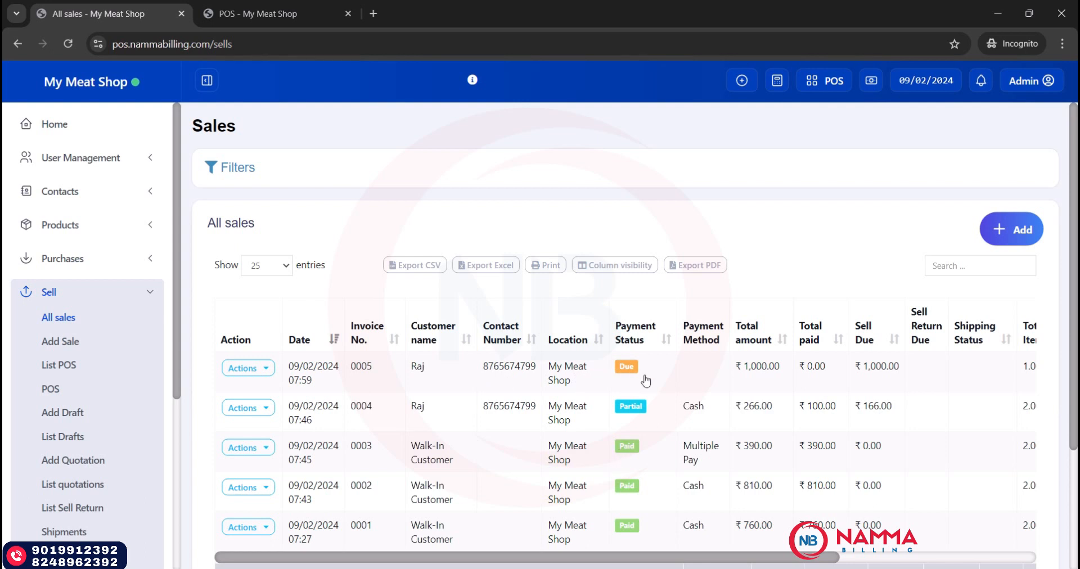
Bill C Lolipop (MD0908) and C Pakoda (MD0909) to the walk-in customer as a cash sale and dismiss the invoice printout
click(298, 11)
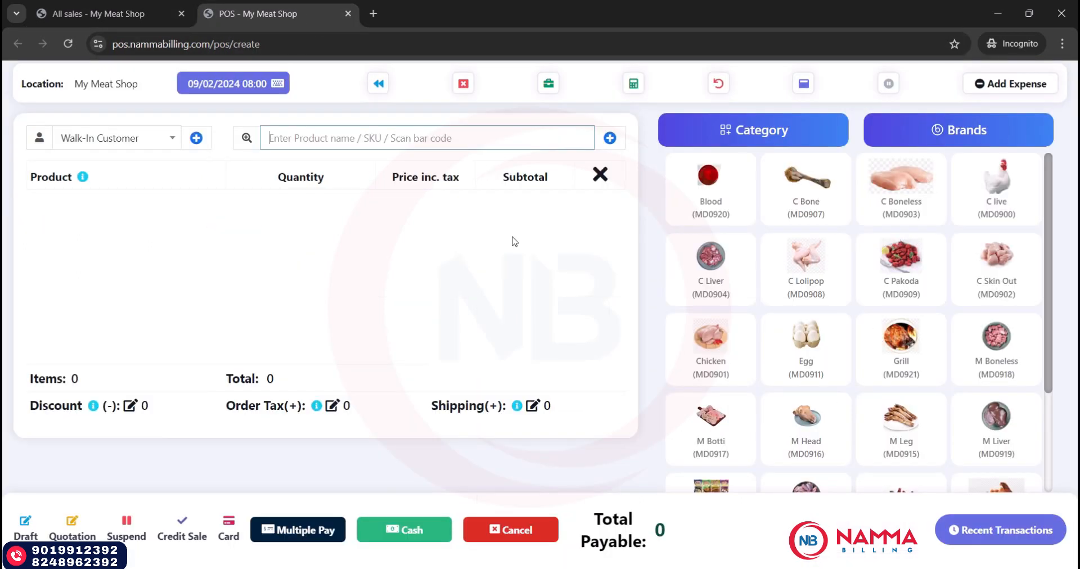
click(798, 275)
click(869, 276)
click(414, 530)
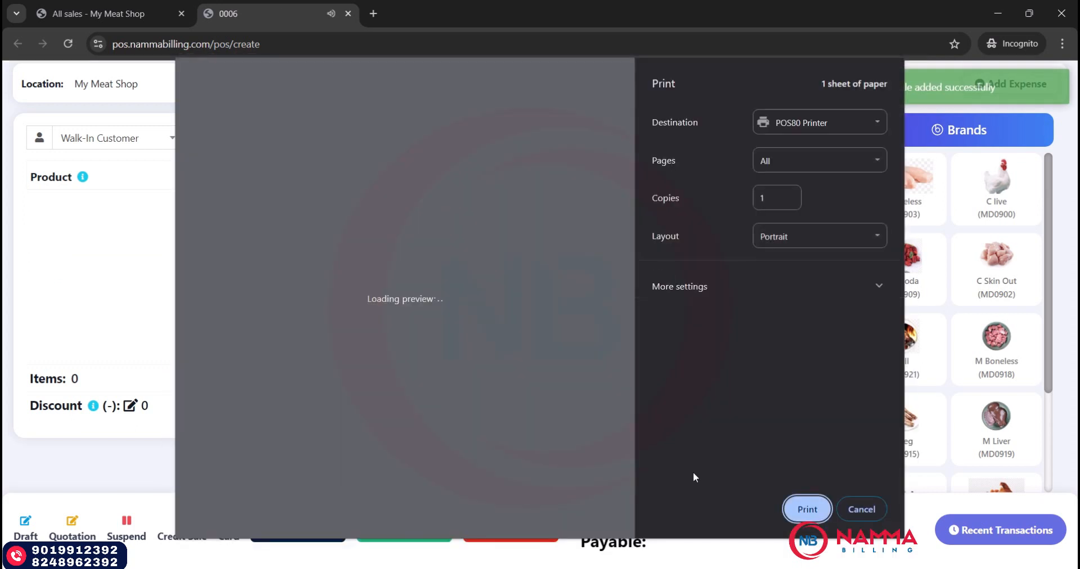
click(874, 507)
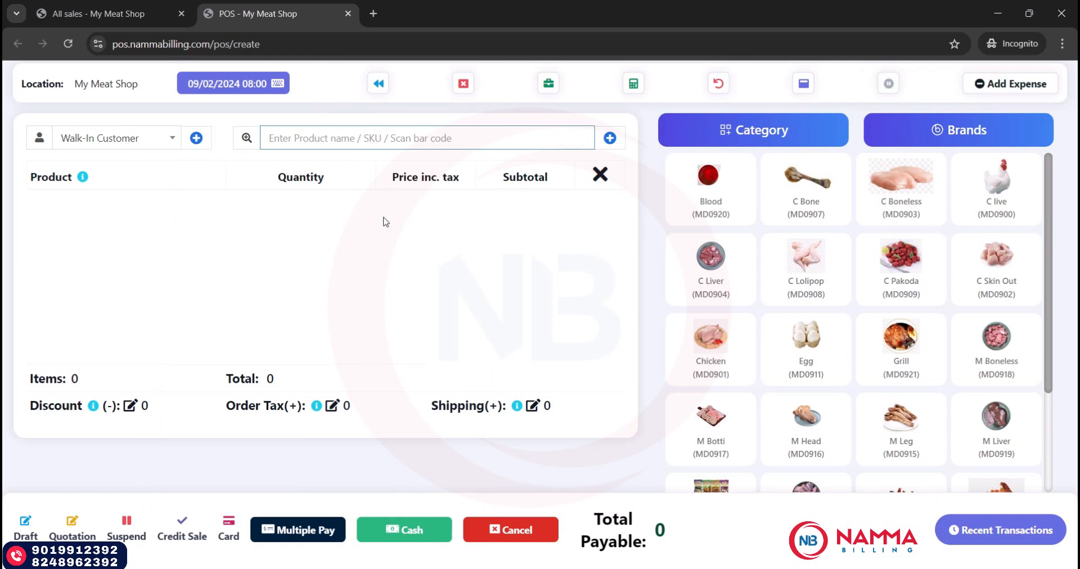
View the new contact form with its Individual fields from the POS screen and close it without saving
click(198, 138)
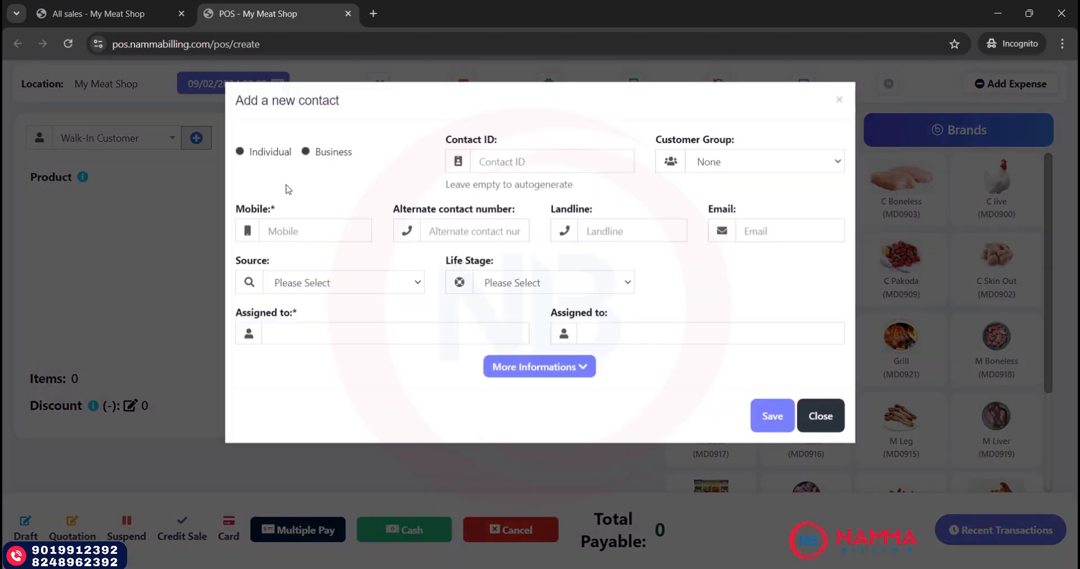
click(267, 158)
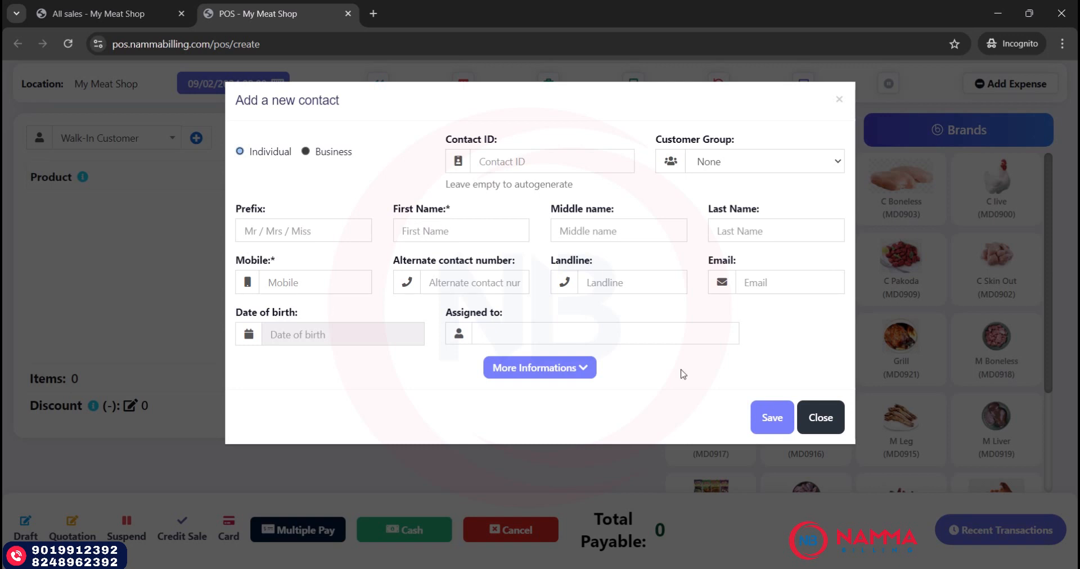
click(828, 419)
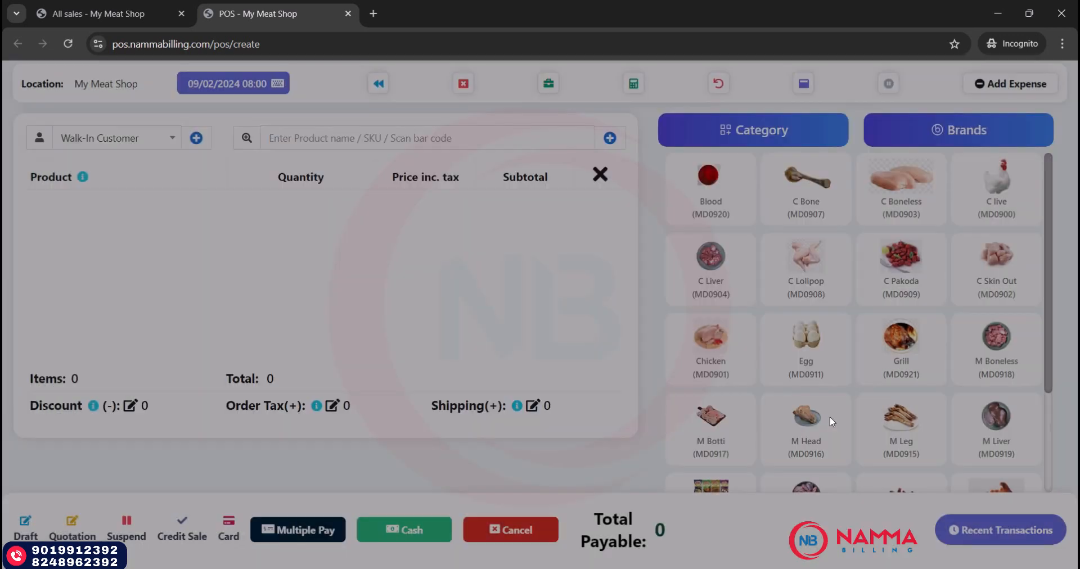
Open the Import Contacts page in the back office and review the import file instructions
click(81, 12)
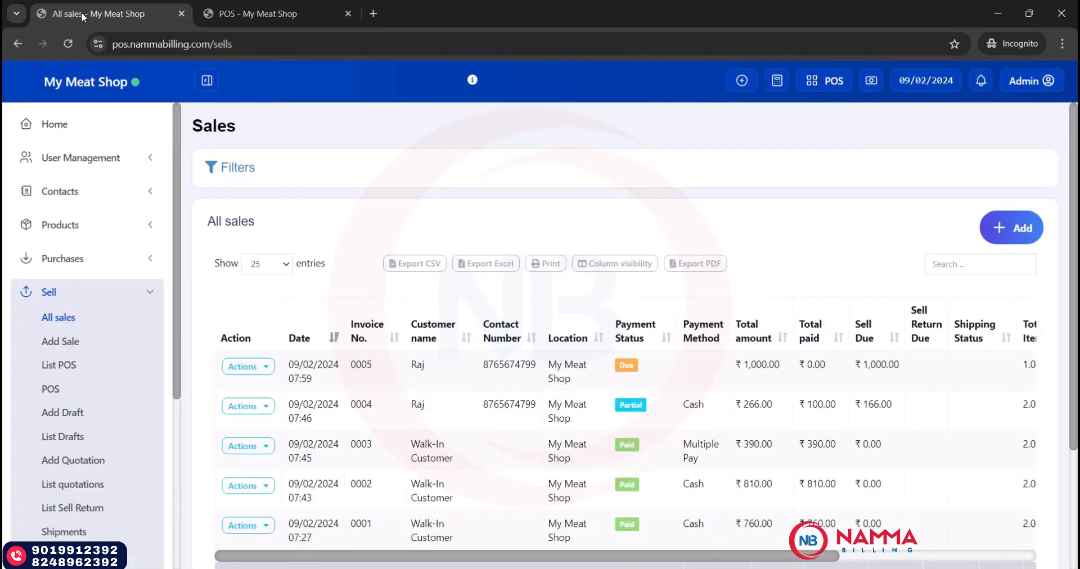
click(84, 196)
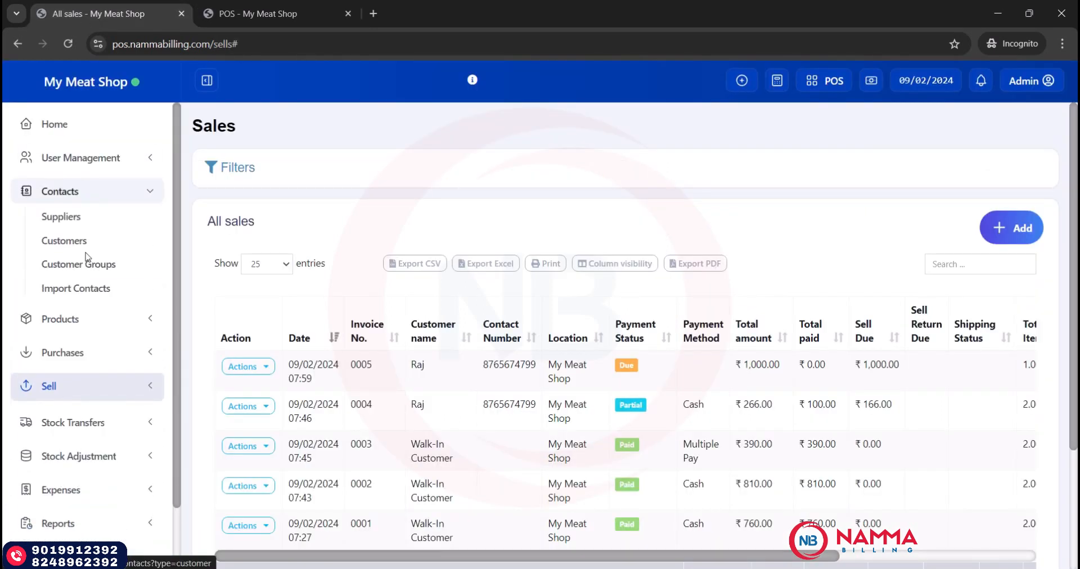
click(91, 288)
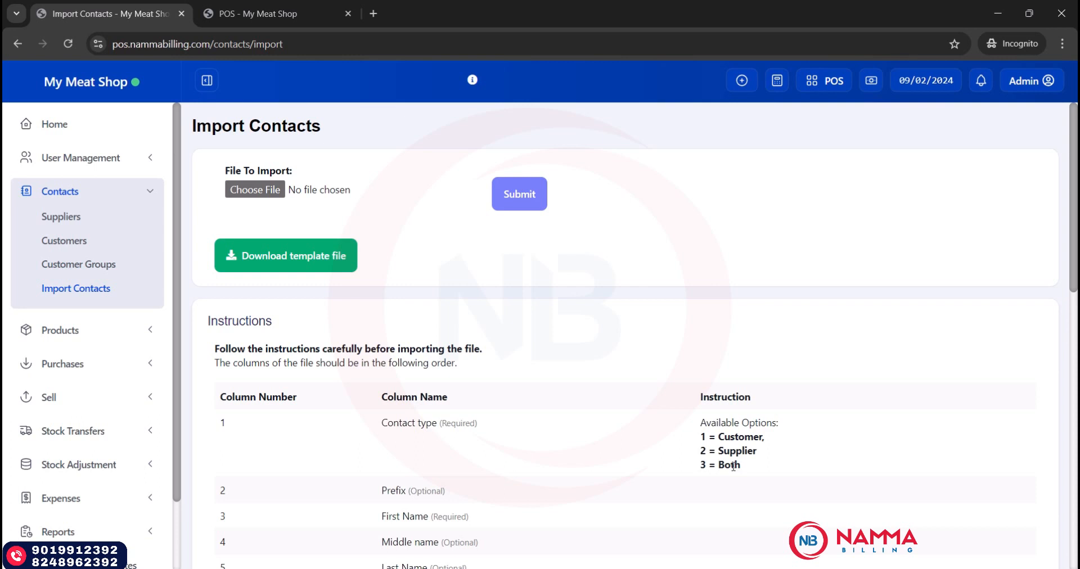
Return to the POS screen and add C Liver (MD0904) and C Lolipop (MD0908) to a new walk-in bill
click(257, 15)
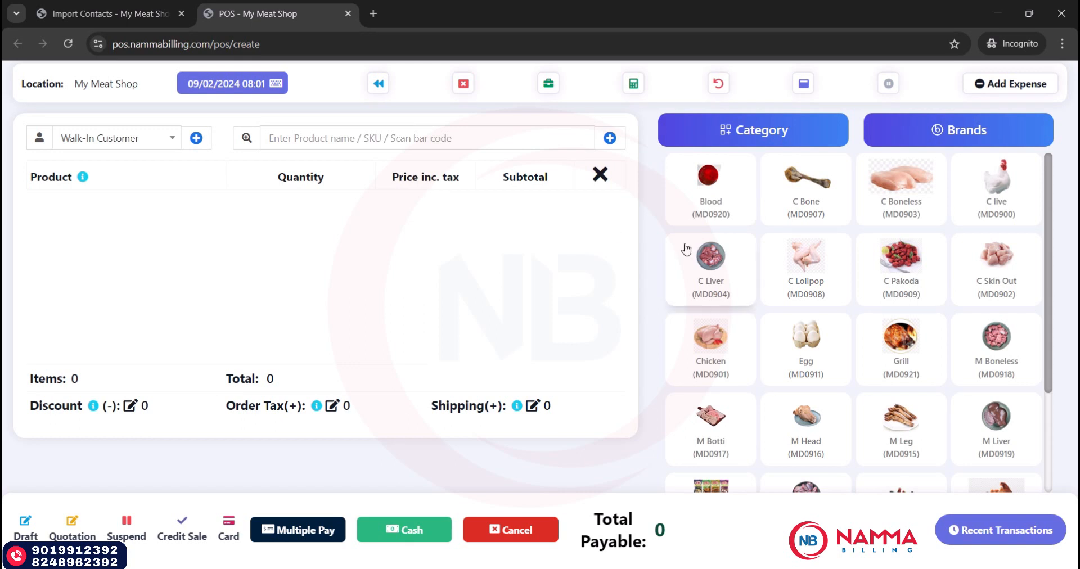
click(732, 278)
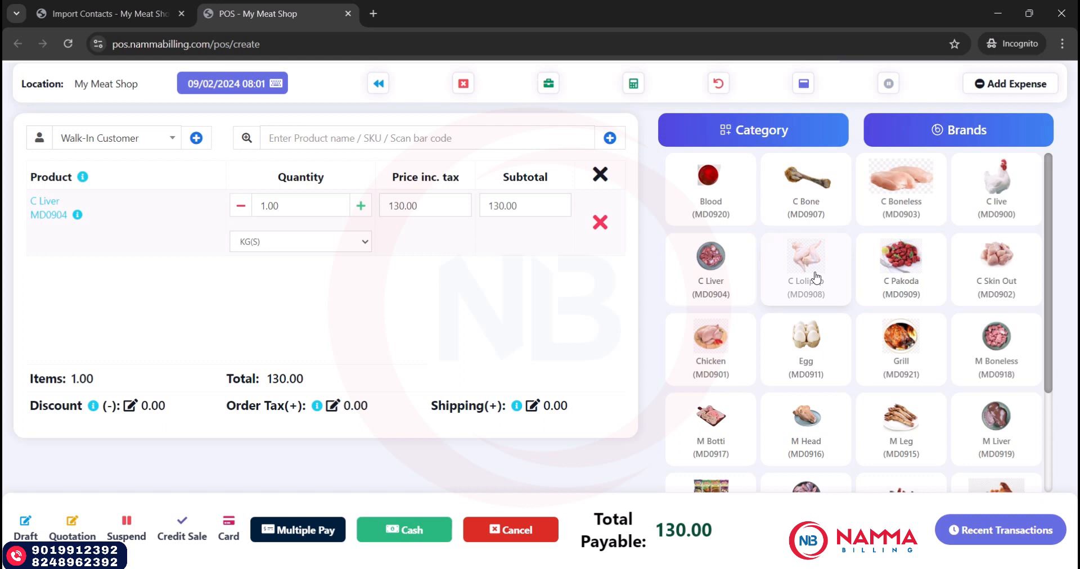
click(813, 279)
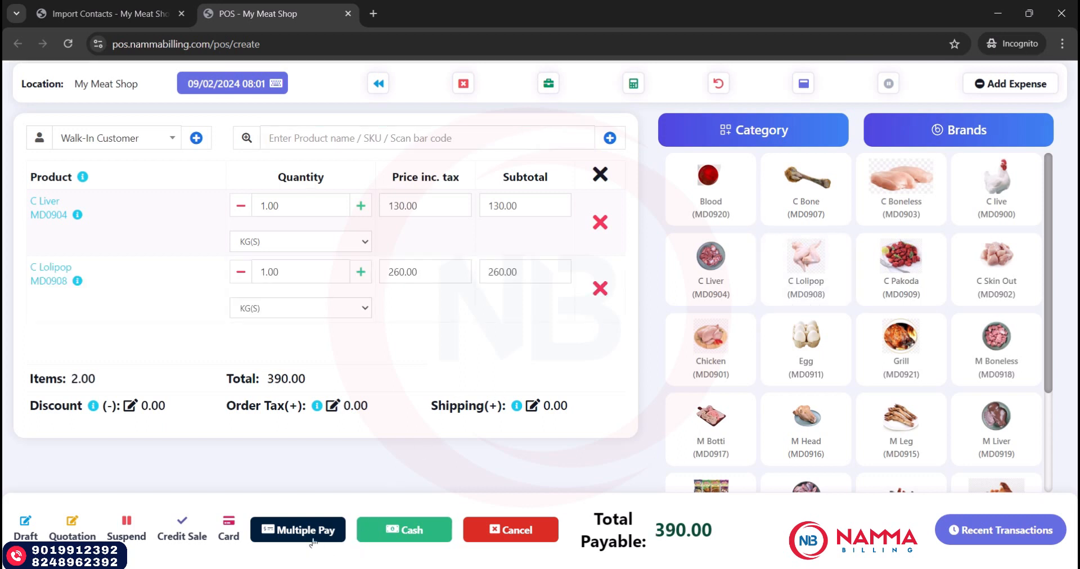
Start a multiple payment for the bill, set the first payment to 190 in Cash and add a second payment row
click(312, 538)
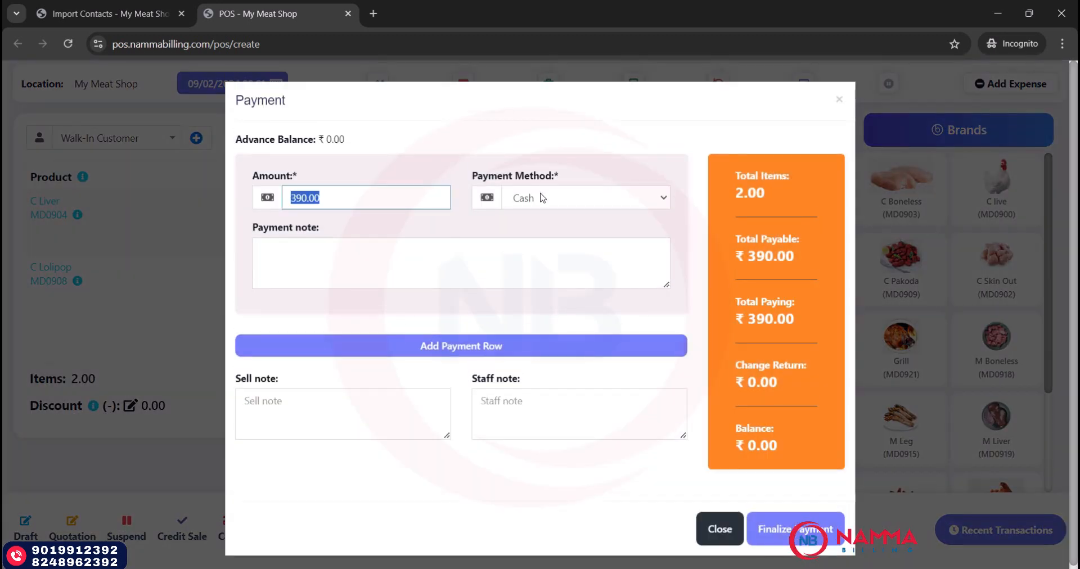
click(541, 197)
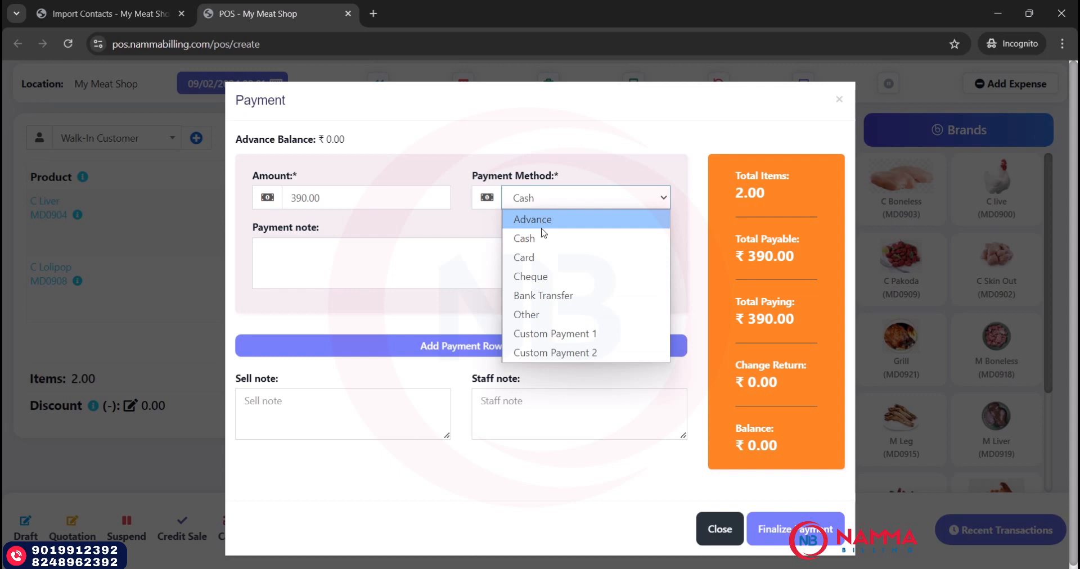
click(542, 237)
click(350, 208)
text(1)
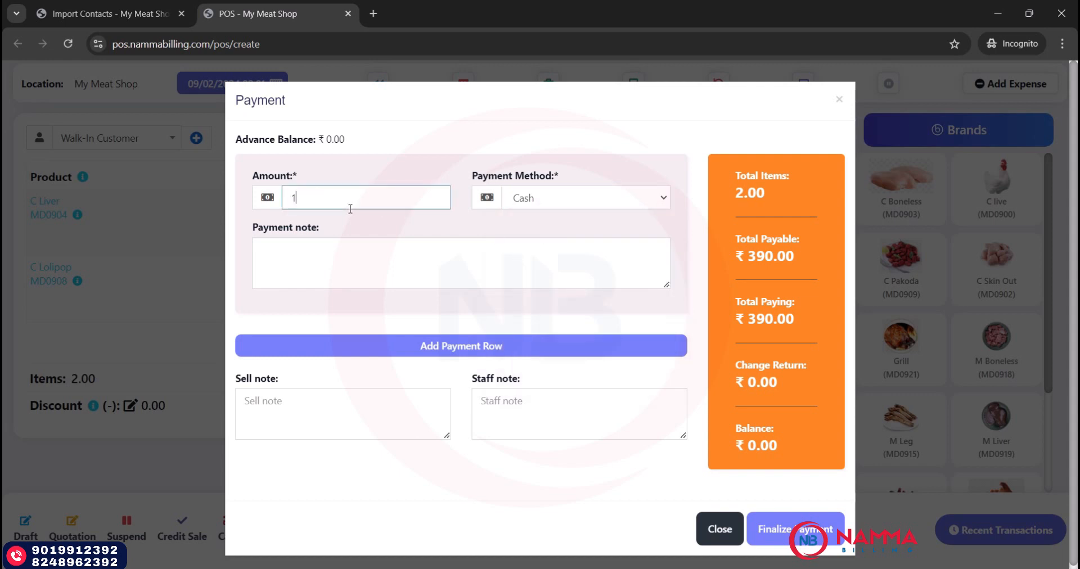
text(90)
click(462, 346)
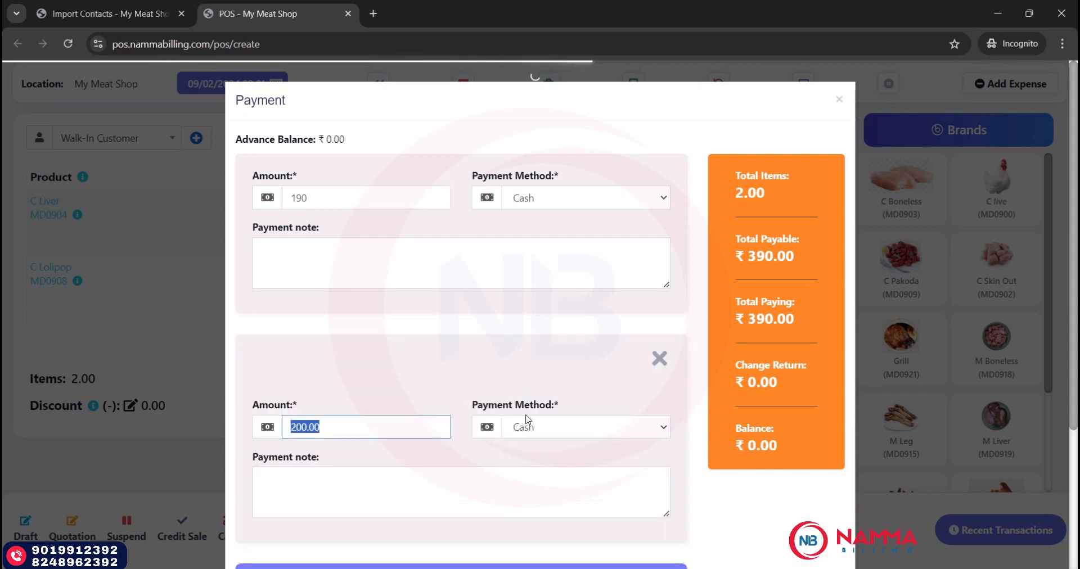
Set the second payment's method to Bank Transfer for 200.00, finalize the split payment and dismiss the invoice print without printing
click(528, 421)
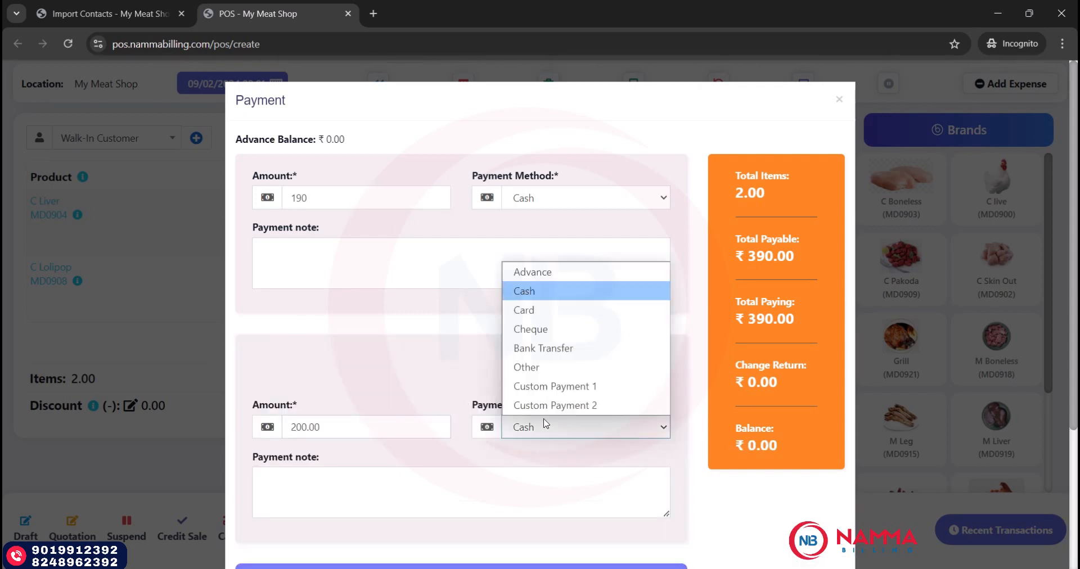
click(580, 346)
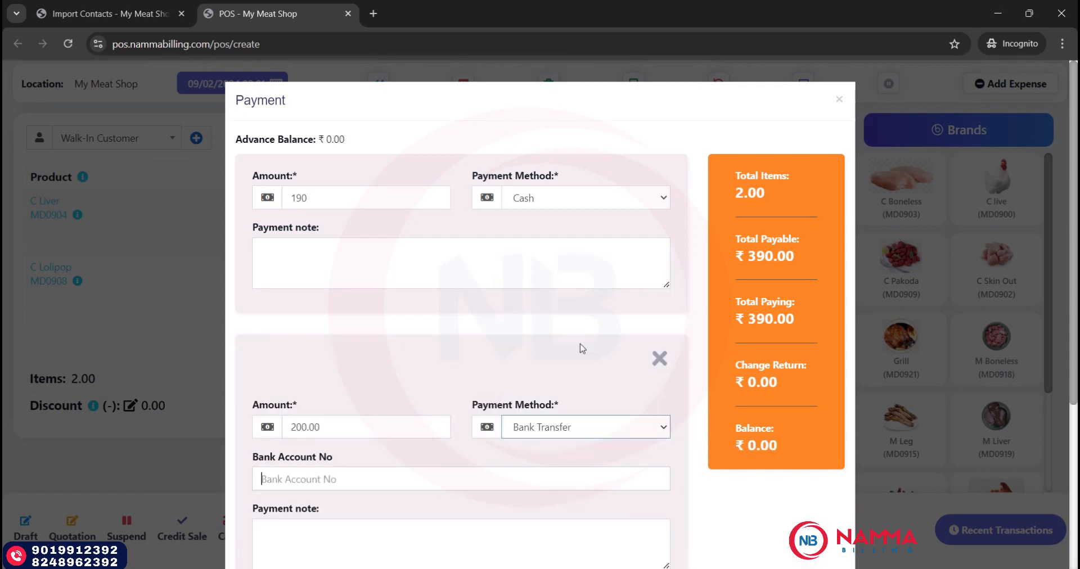
click(365, 422)
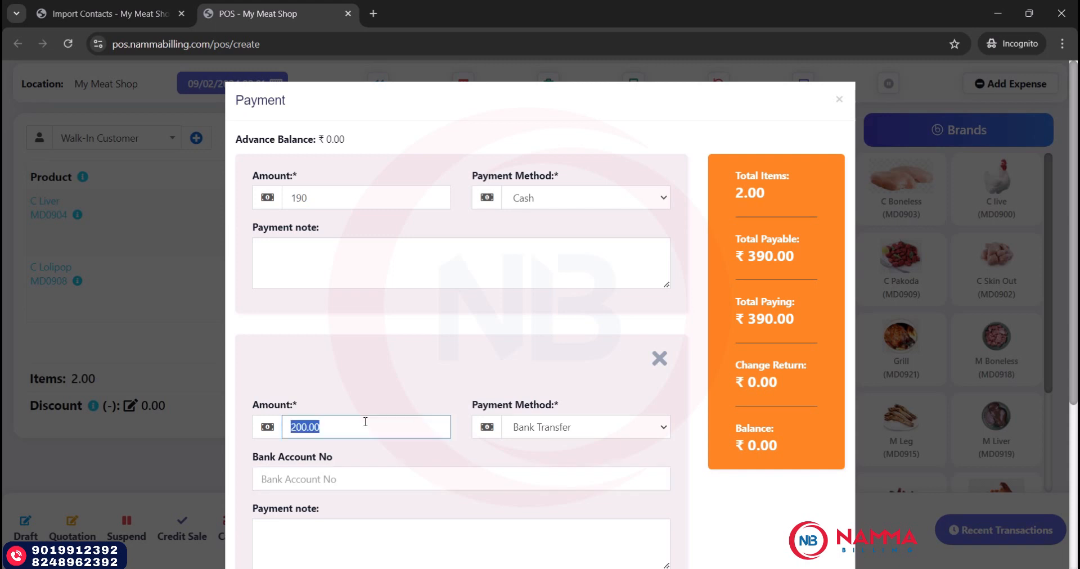
click(738, 525)
scroll(738, 525, down, 1)
scroll(738, 526, down, 4)
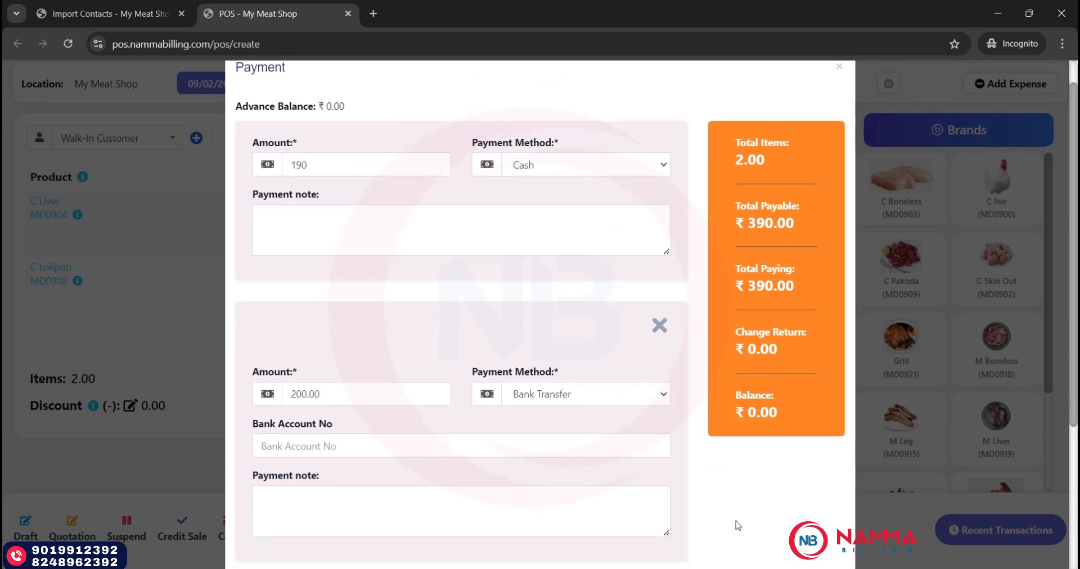
click(778, 524)
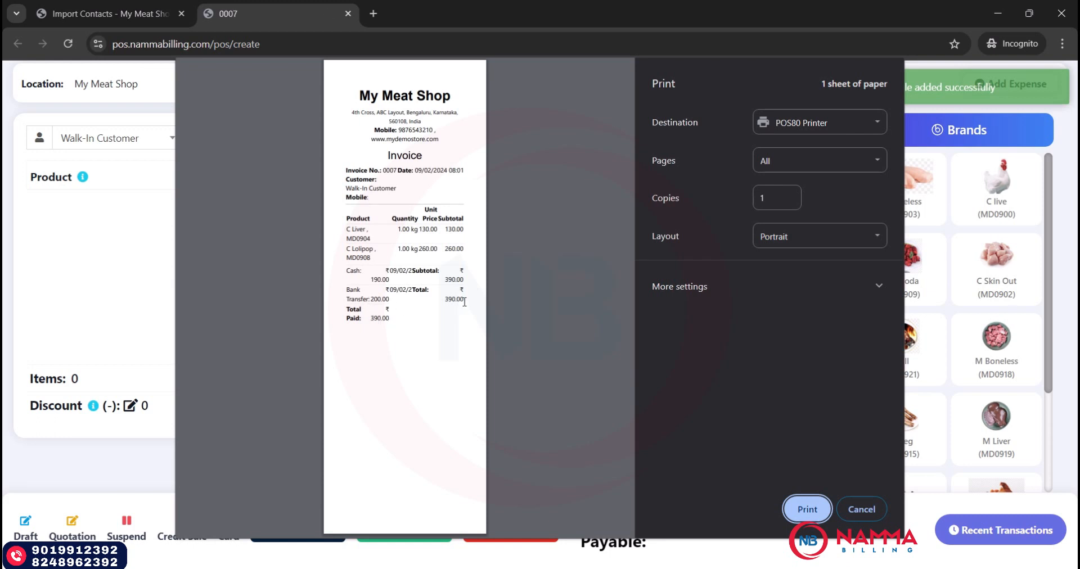
click(862, 509)
Open the All sales list in the back office and view the newest walk-in sale's payments and the Due sale's details
click(98, 17)
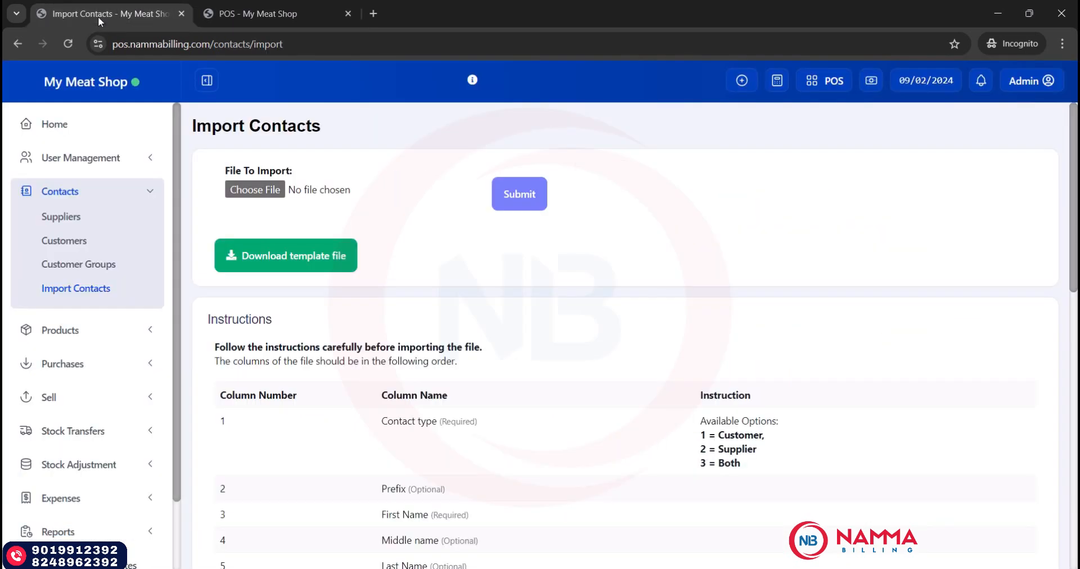
click(97, 194)
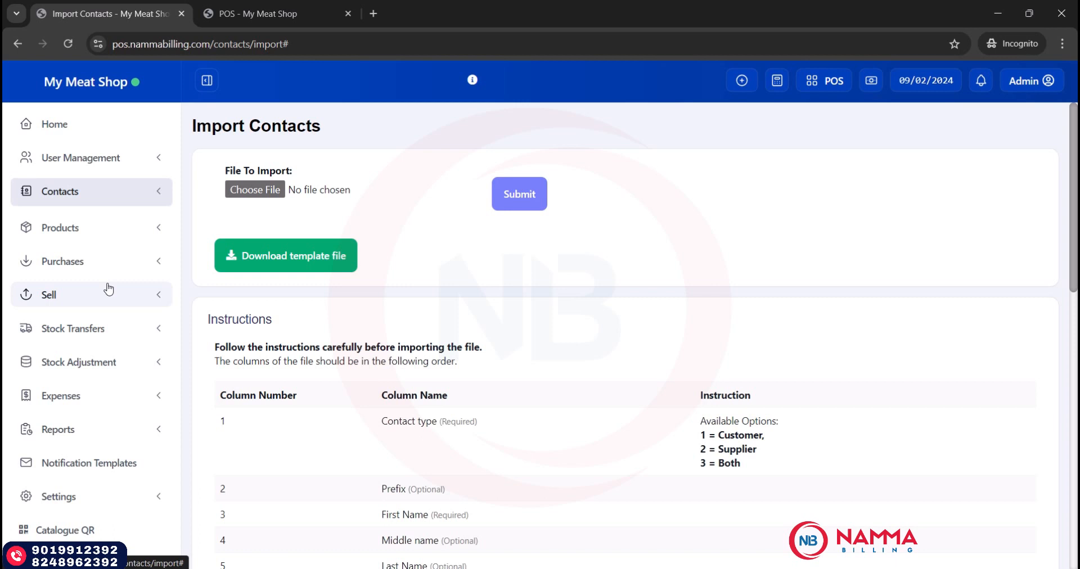
click(140, 290)
click(90, 325)
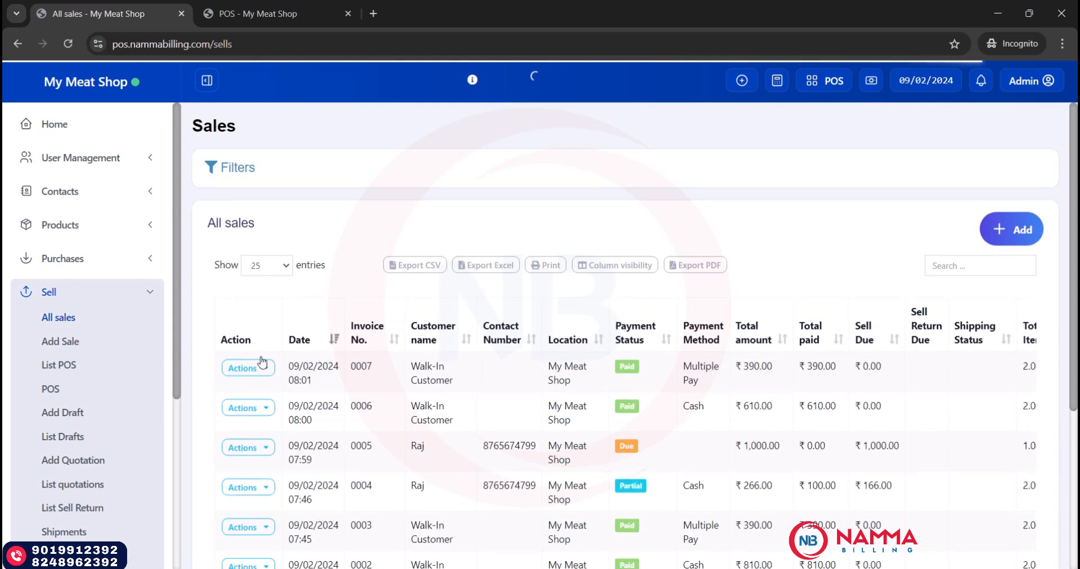
click(262, 362)
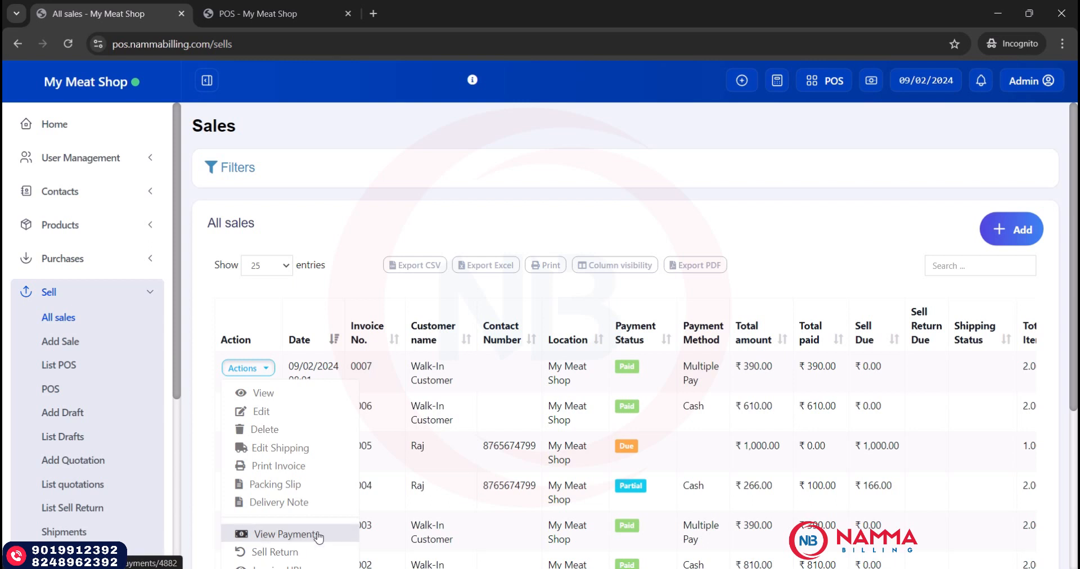
click(317, 534)
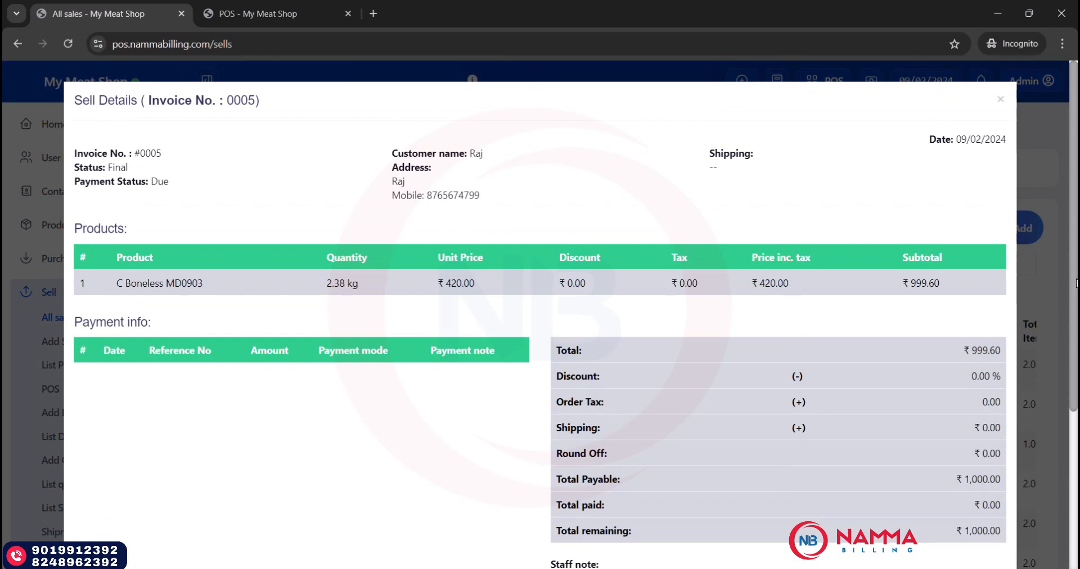
click(1055, 287)
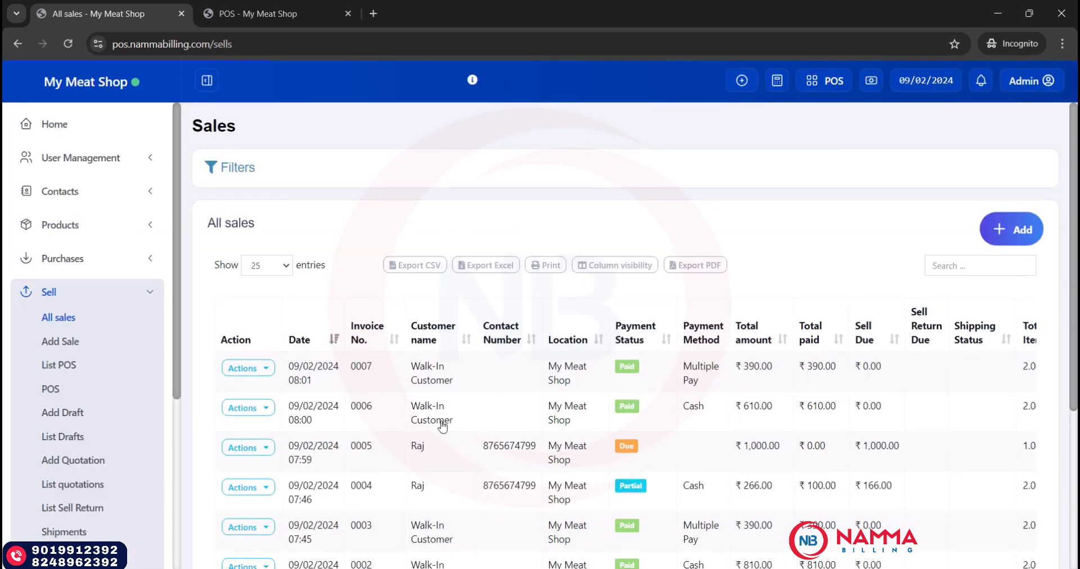
click(248, 450)
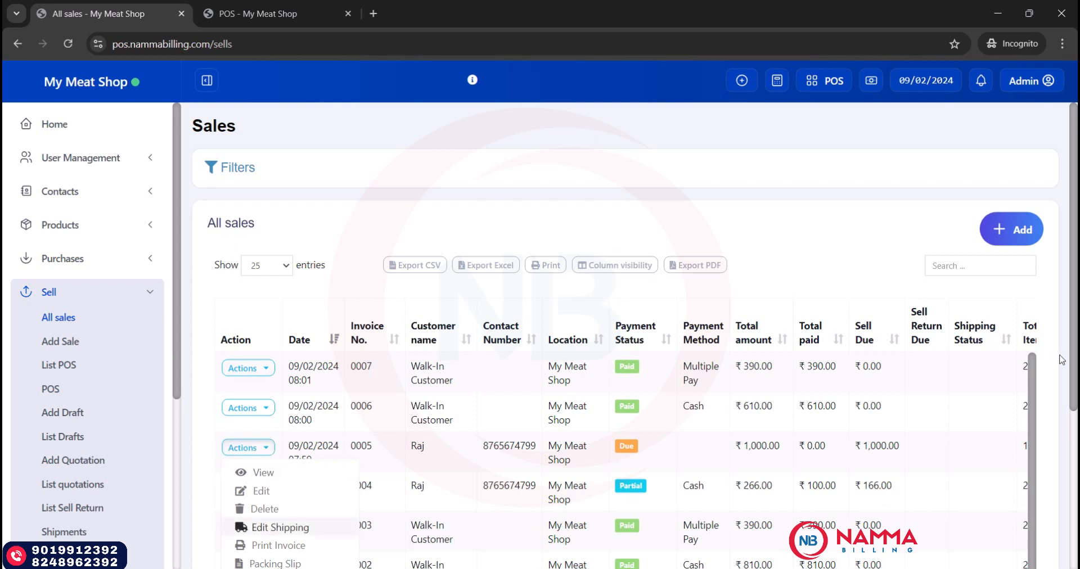
scroll(1062, 359, down, 3)
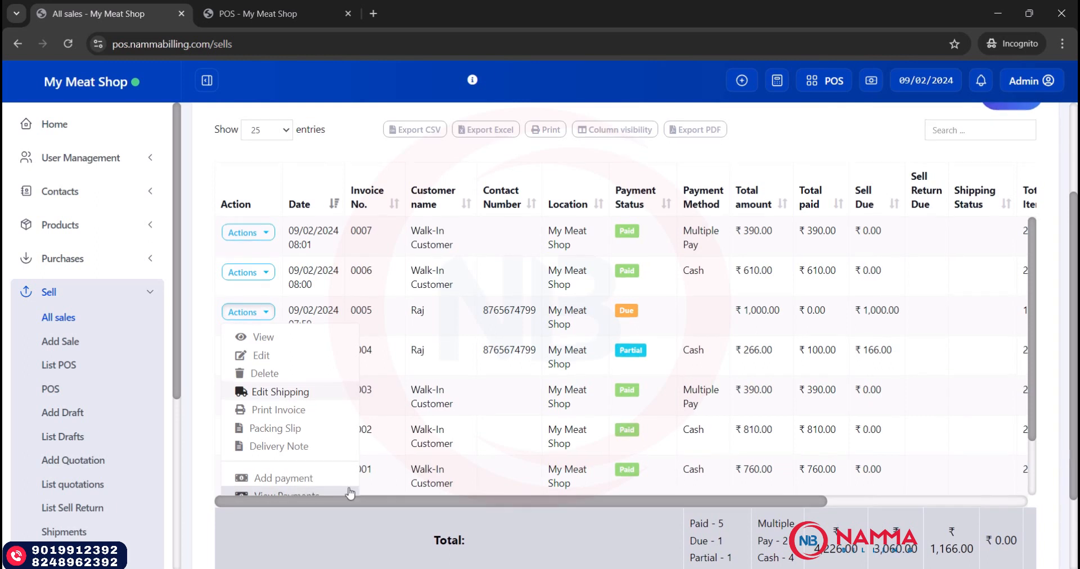
click(298, 480)
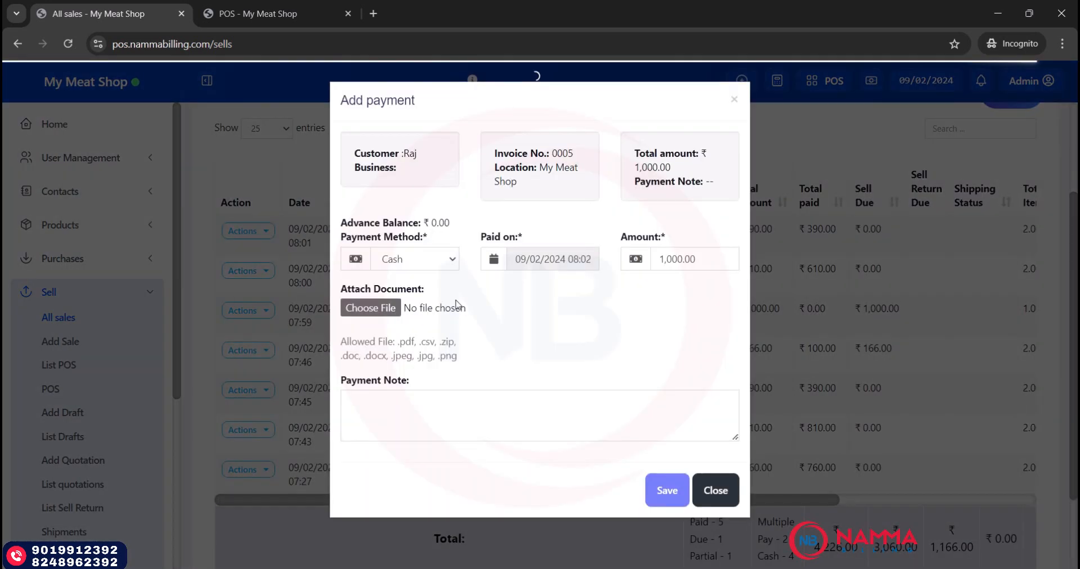
double_click(696, 264)
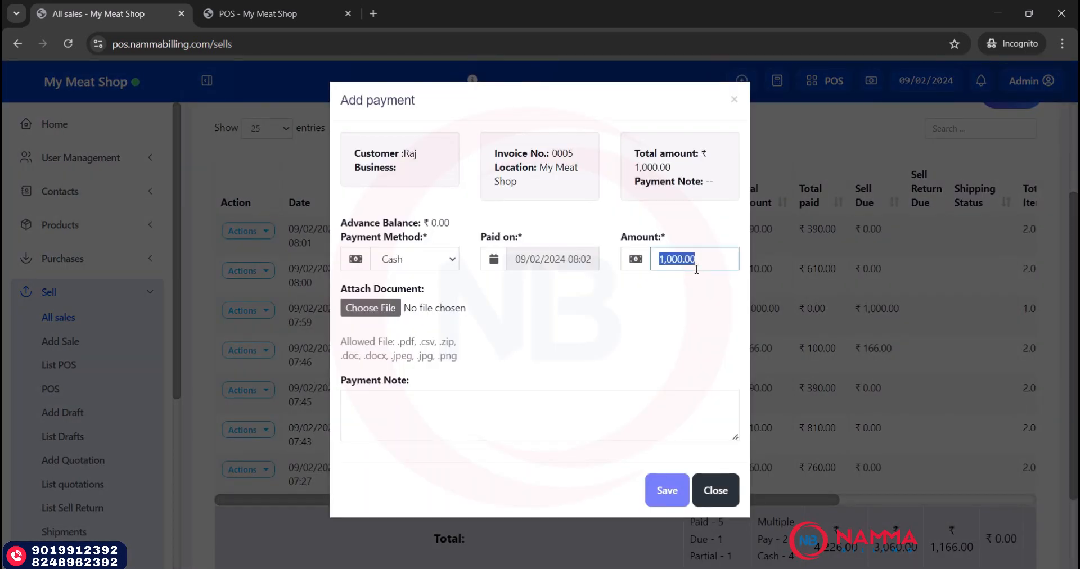
text(100)
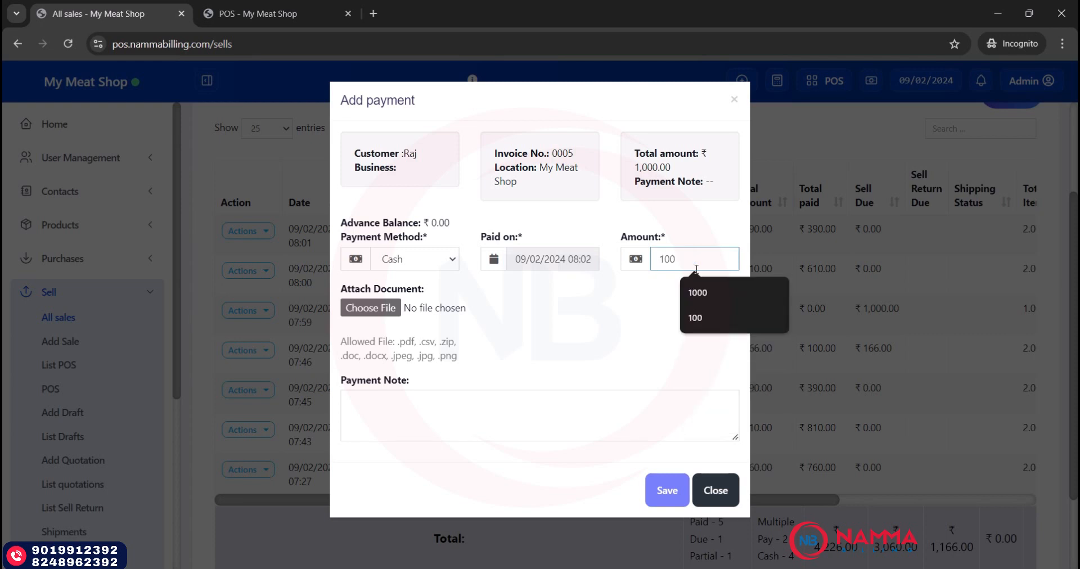
click(714, 491)
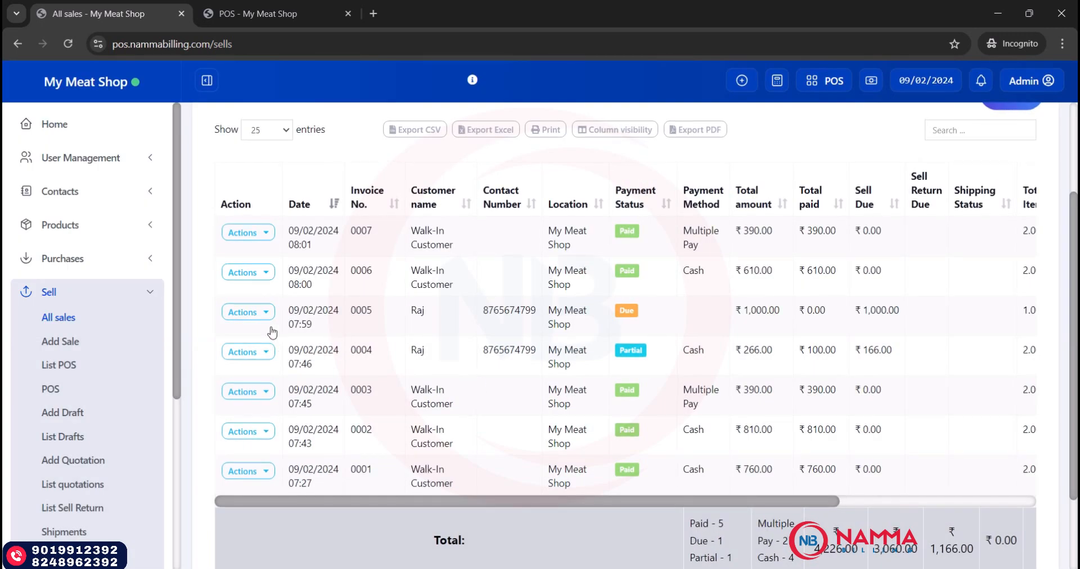
Add a Cash payment of 100 to the sale with Partial payment status and save it
click(242, 352)
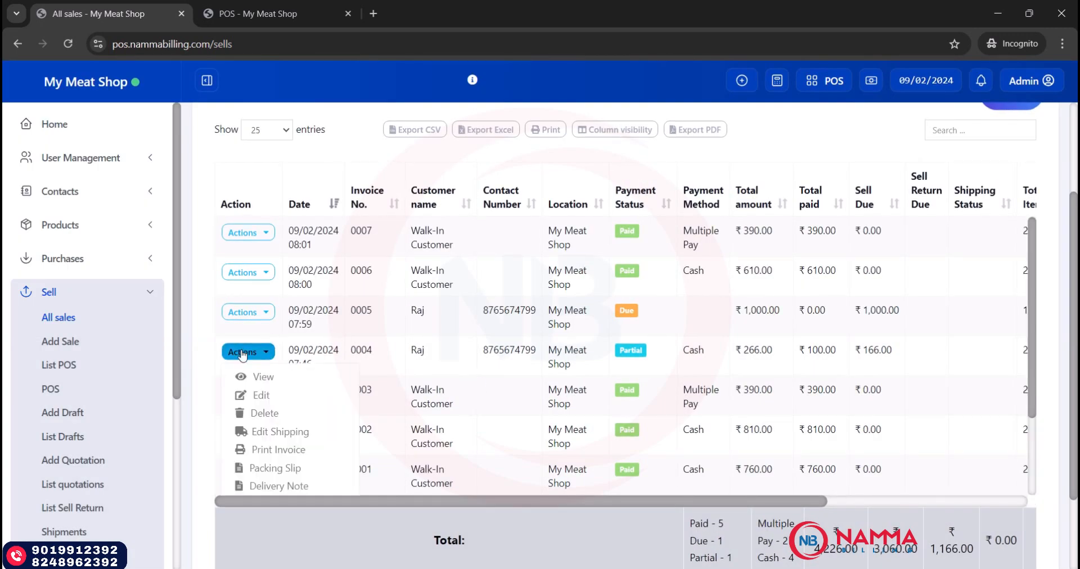
scroll(292, 474, down, 1)
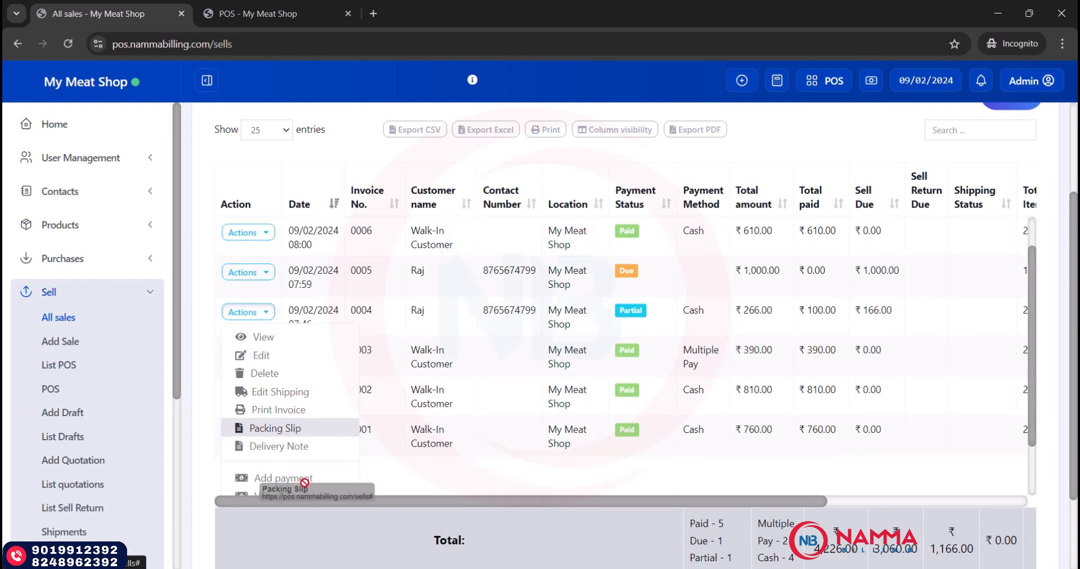
click(298, 477)
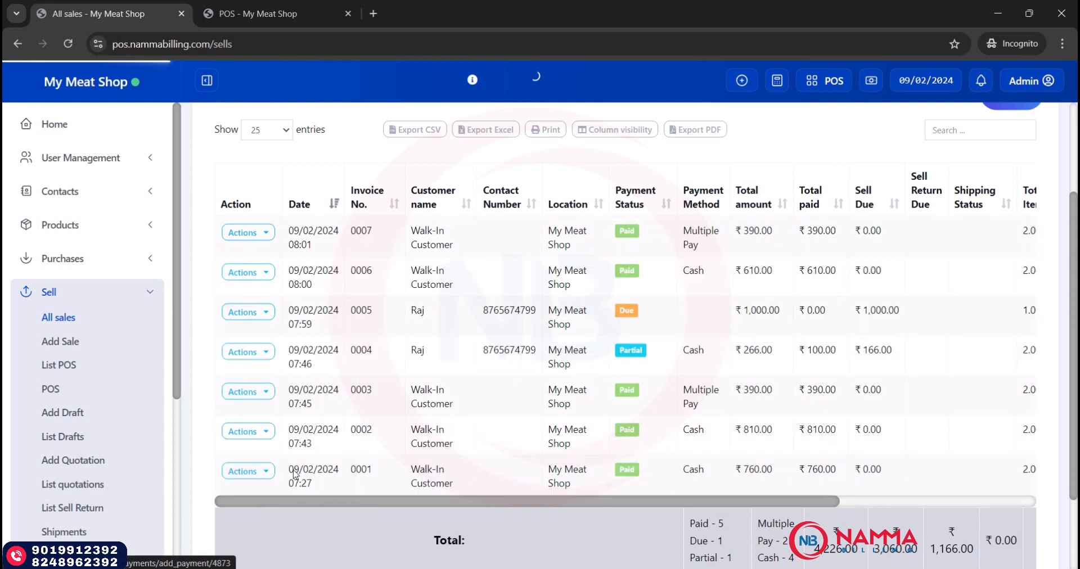
double_click(678, 264)
text(10)
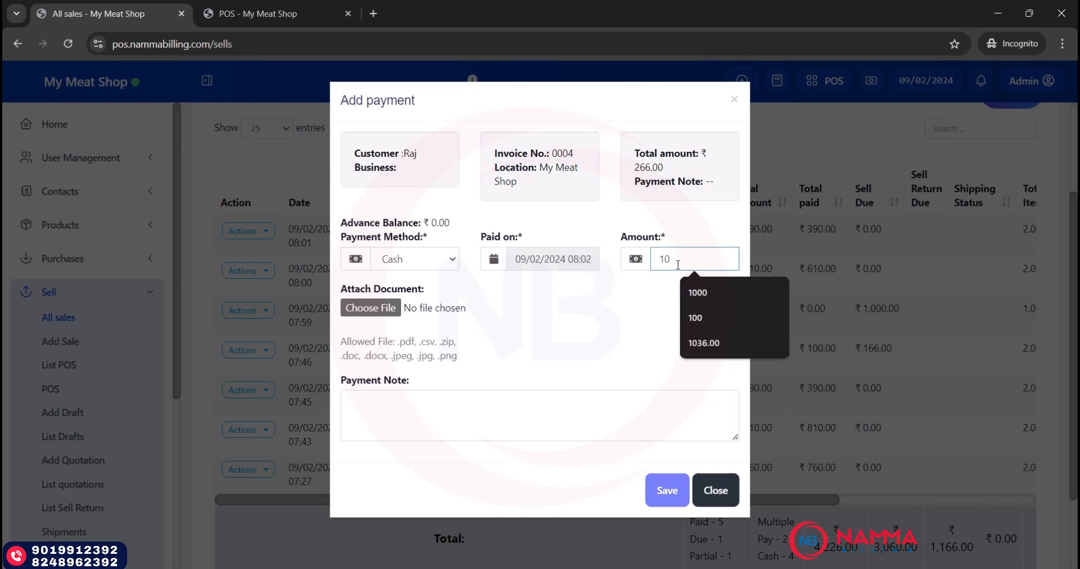
text(0)
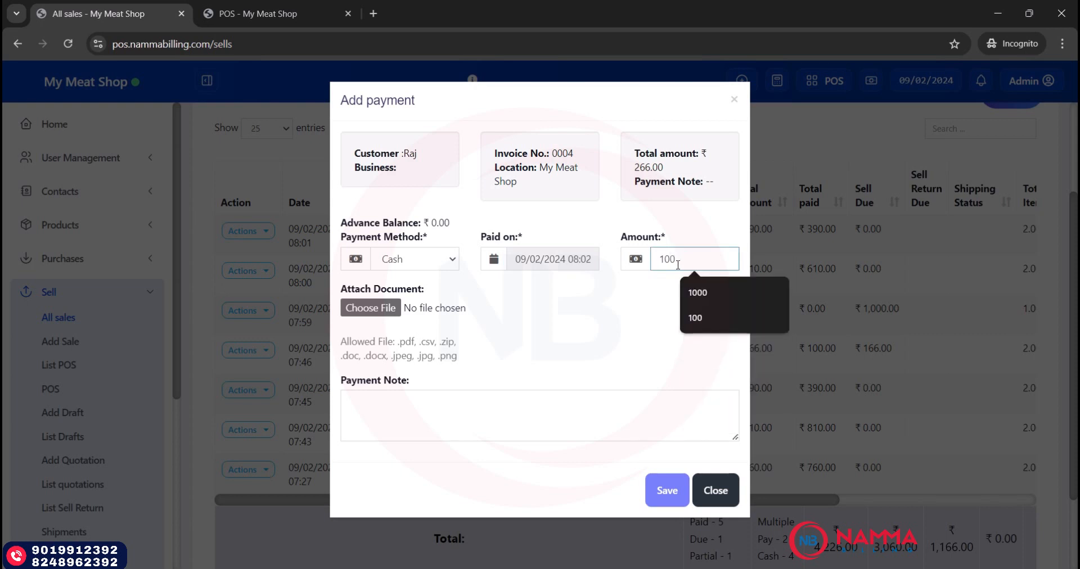
click(665, 491)
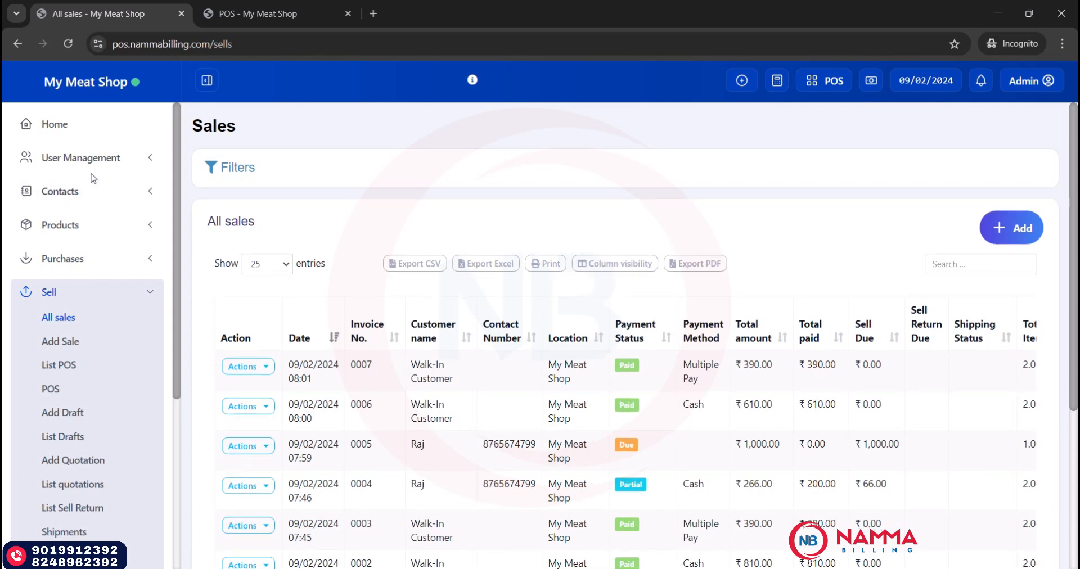
Open the Customers list and view the ledger of the customer with no credit limit
click(78, 191)
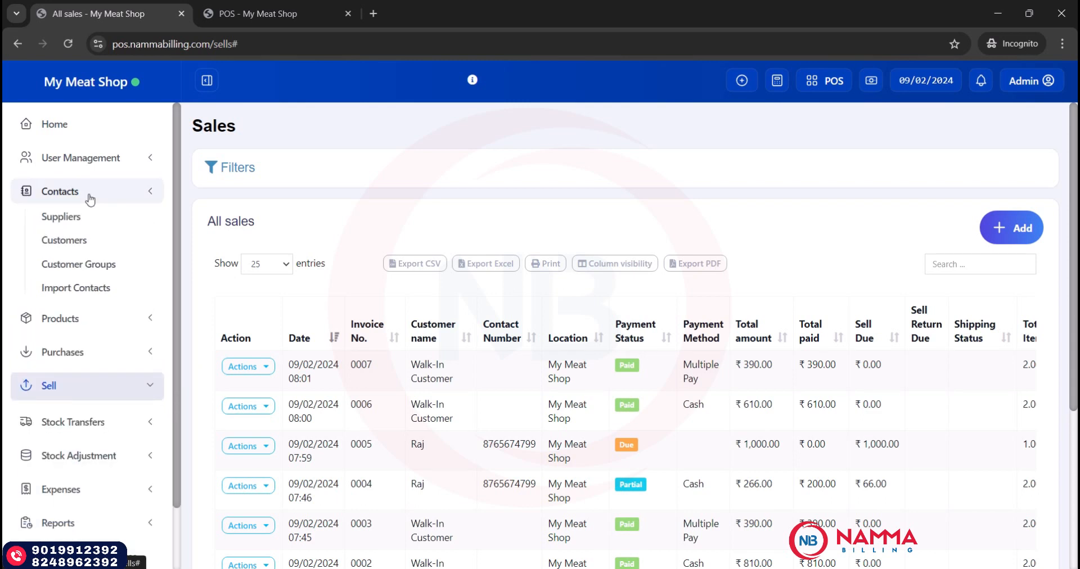
click(78, 242)
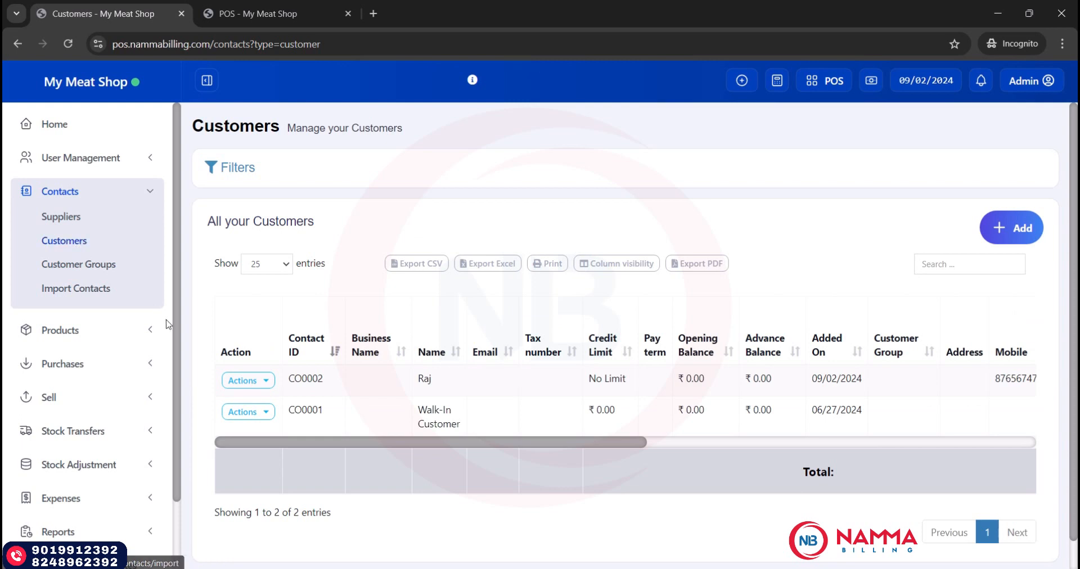
click(243, 383)
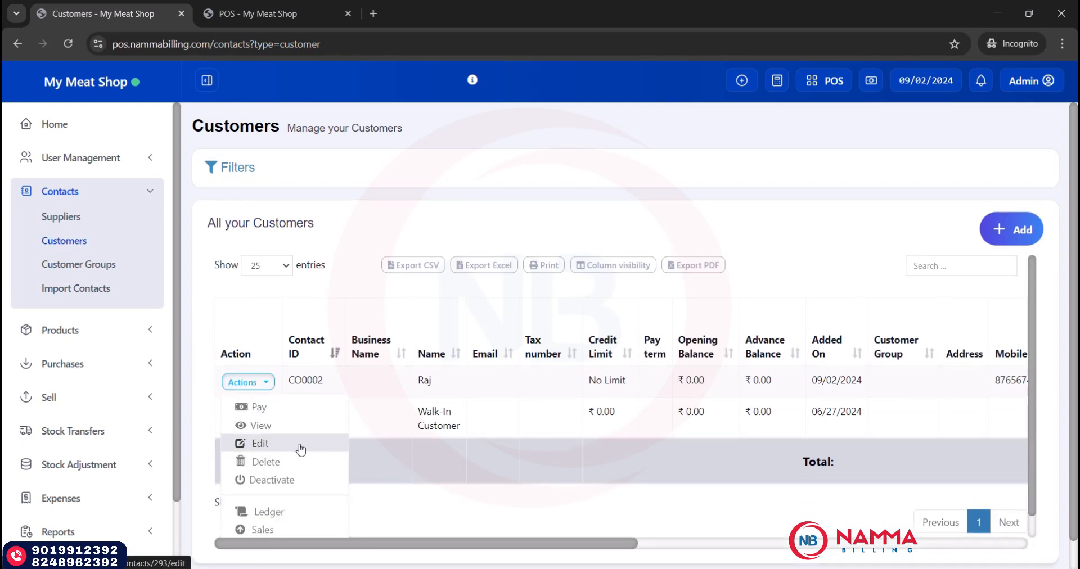
click(308, 511)
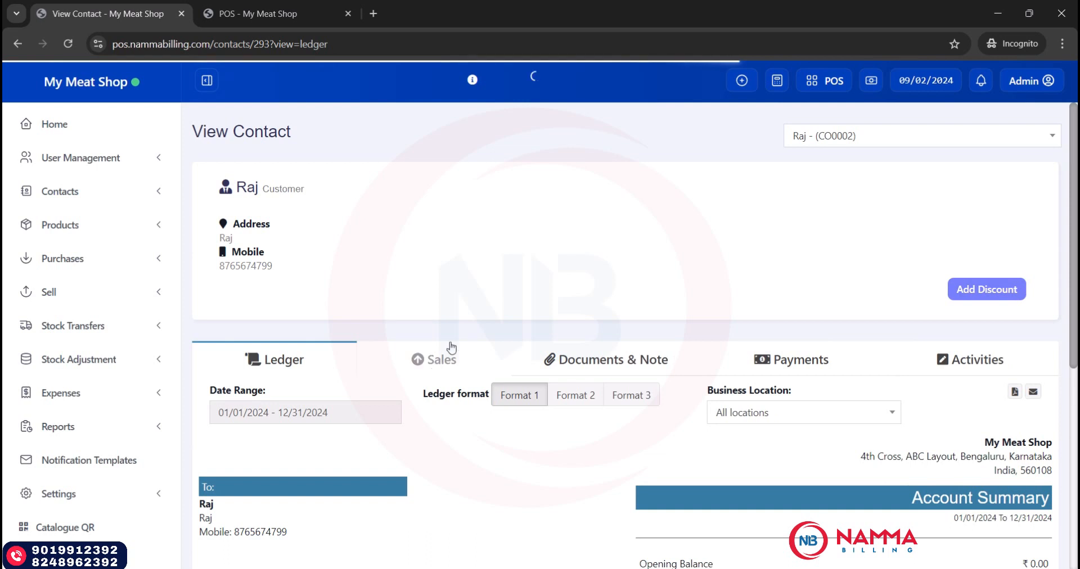
Review the customer's Payments, Documents & Note, Sales and Ledger sections and return to the Customers list
click(806, 364)
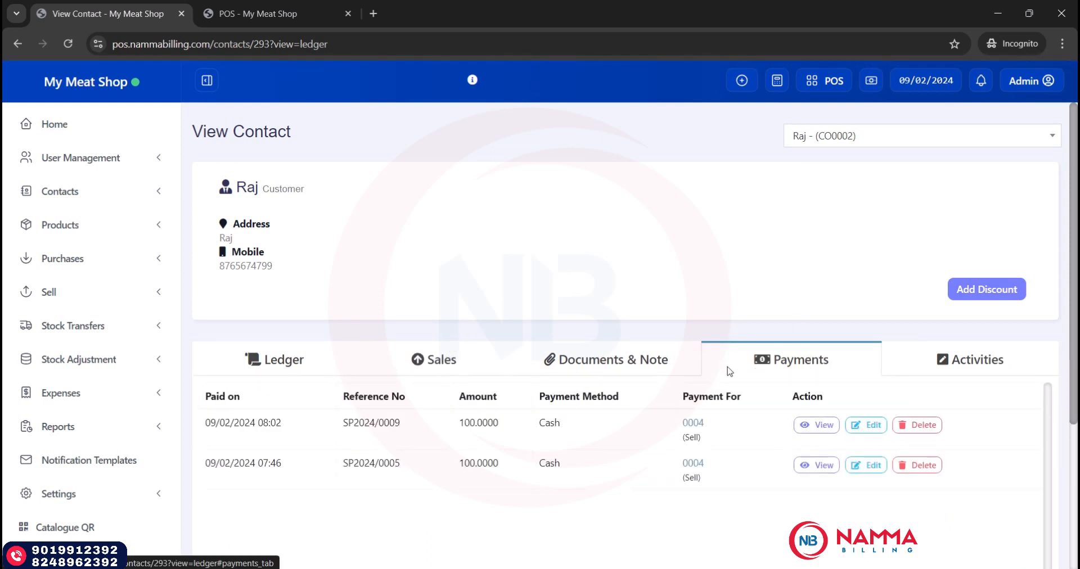
click(590, 373)
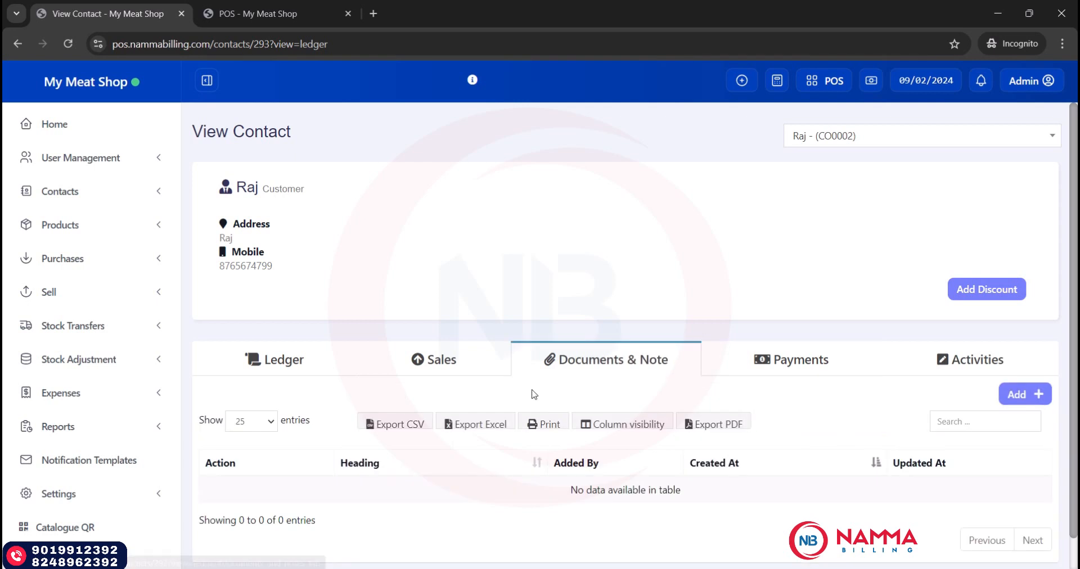
click(439, 370)
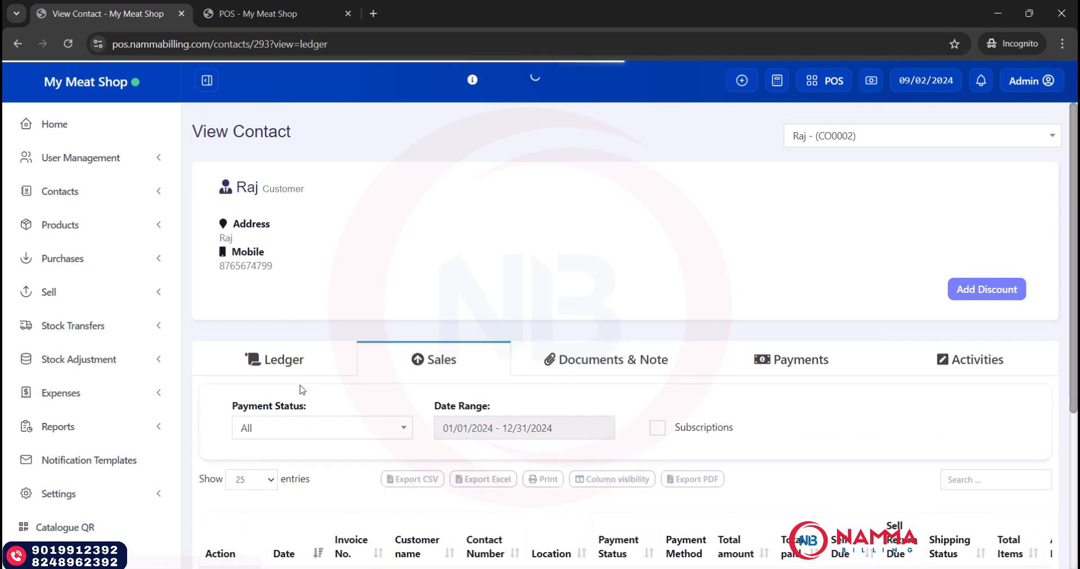
click(283, 370)
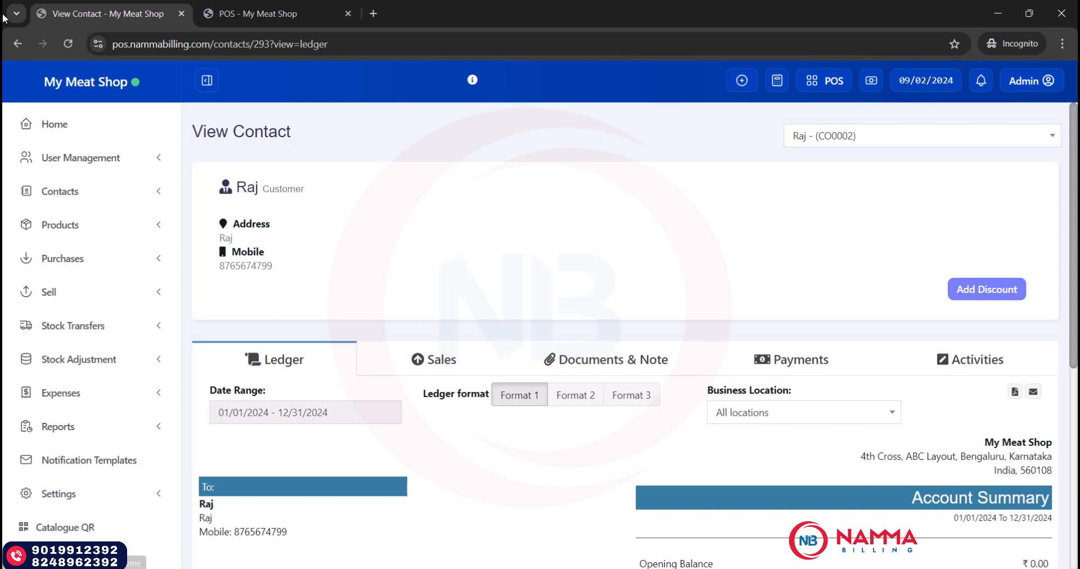
click(24, 42)
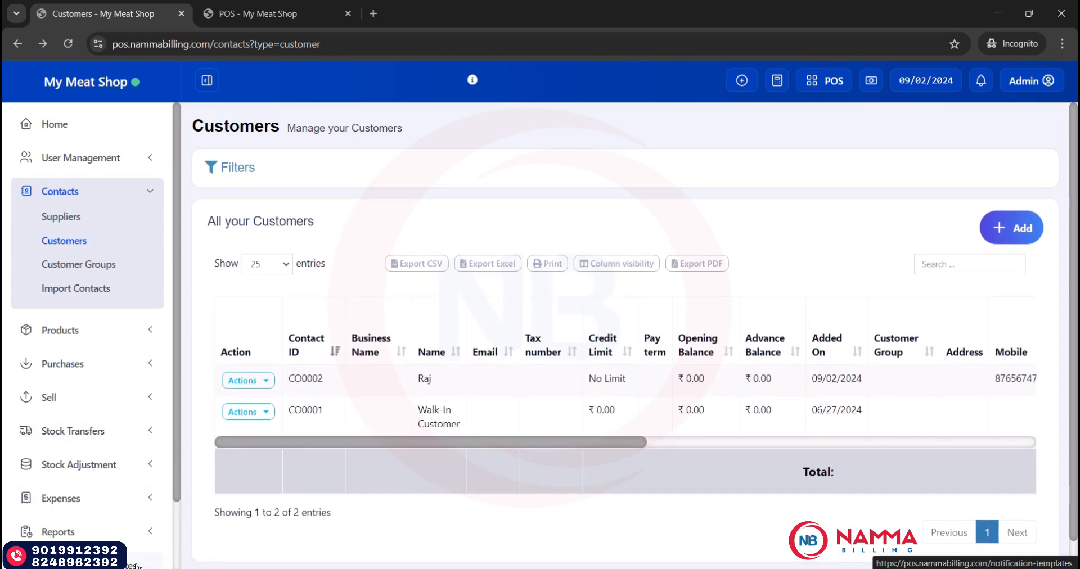
Open the Profit / Loss Report, filter it to This Year and review the summary figures and the profit by products
click(126, 537)
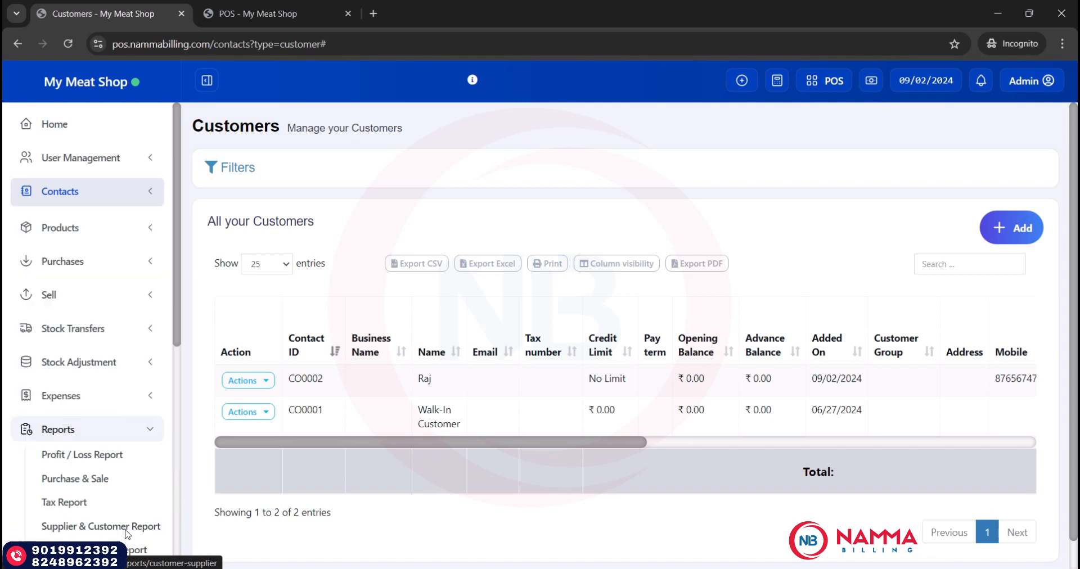
click(83, 460)
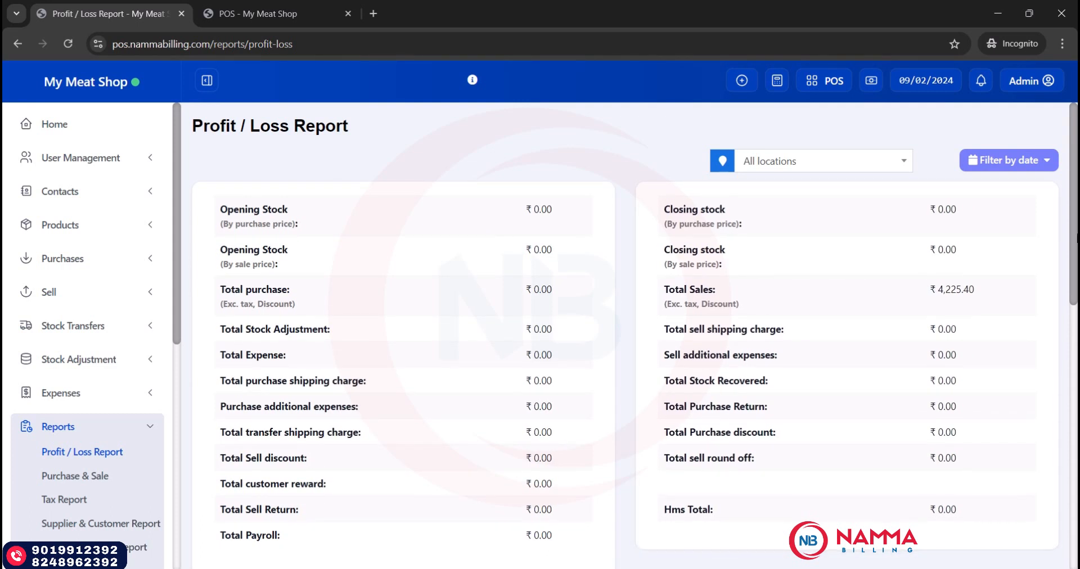
click(1010, 161)
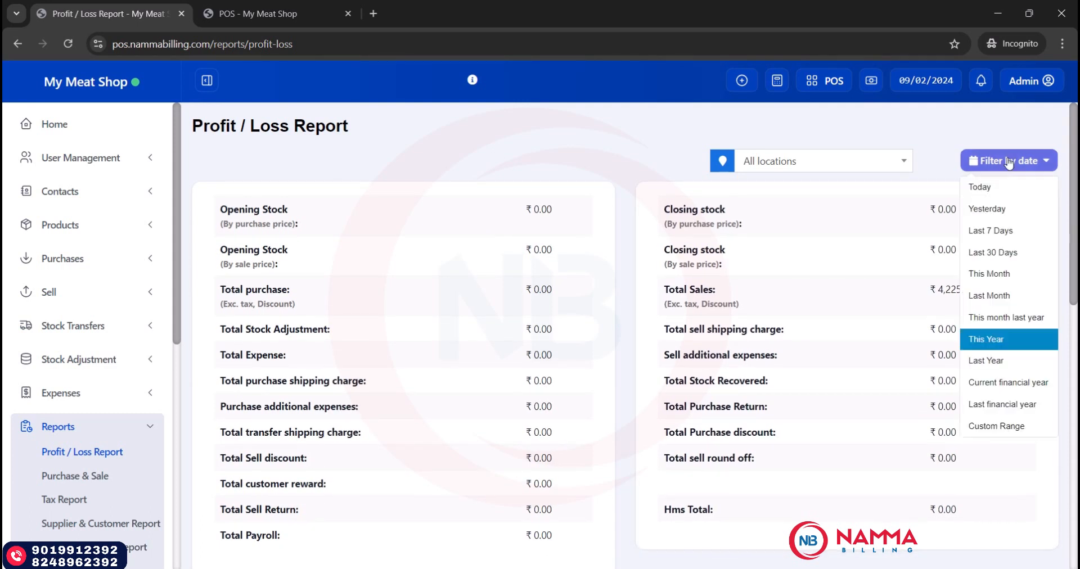
click(993, 339)
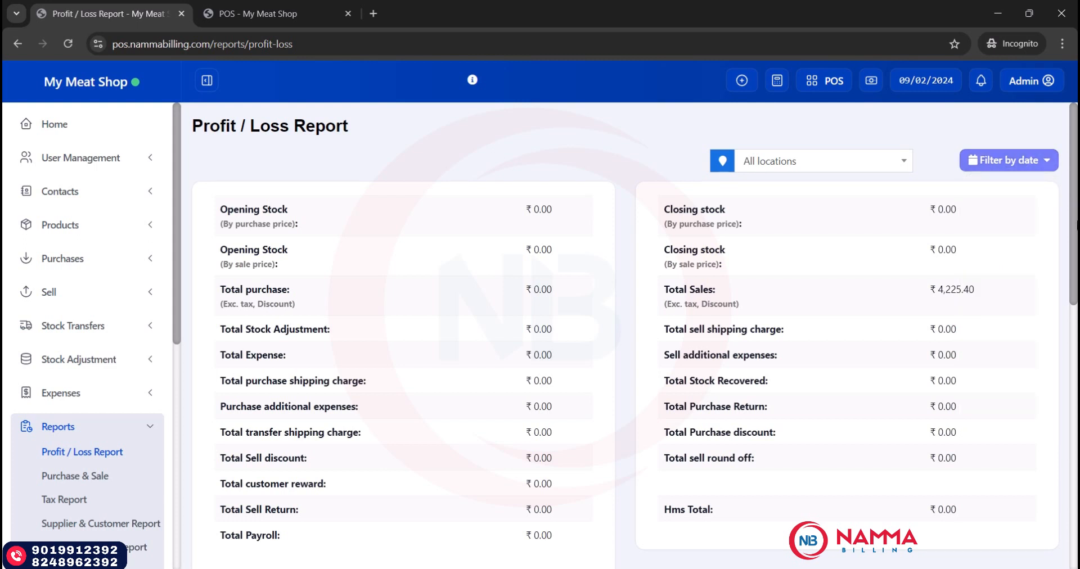
scroll(992, 339, down, 10)
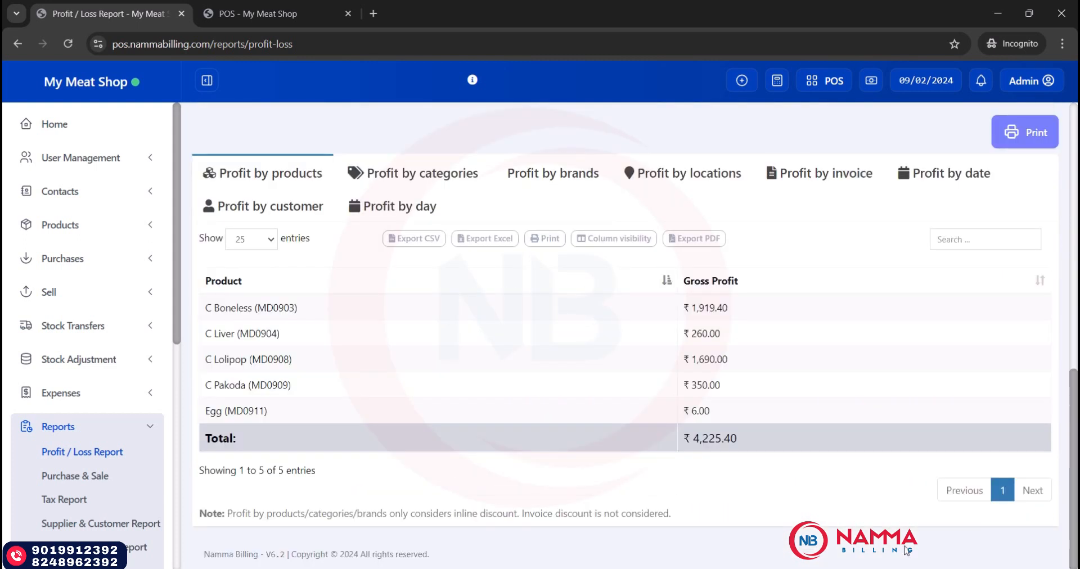
Look through the available reports, then open the Activity Log and review its recorded user and sales actions
scroll(177, 497, down, 2)
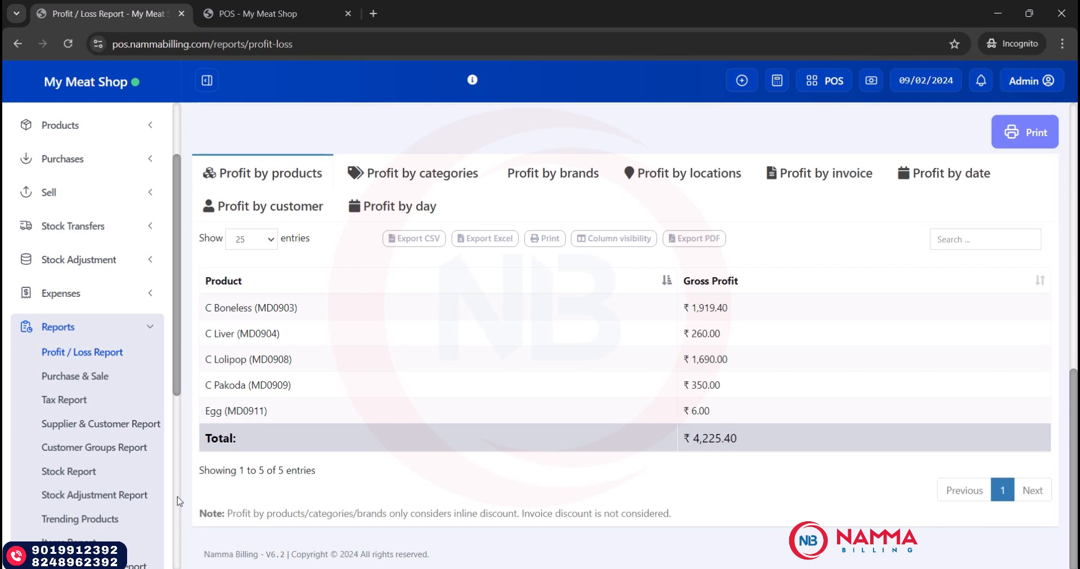
scroll(177, 497, down, 5)
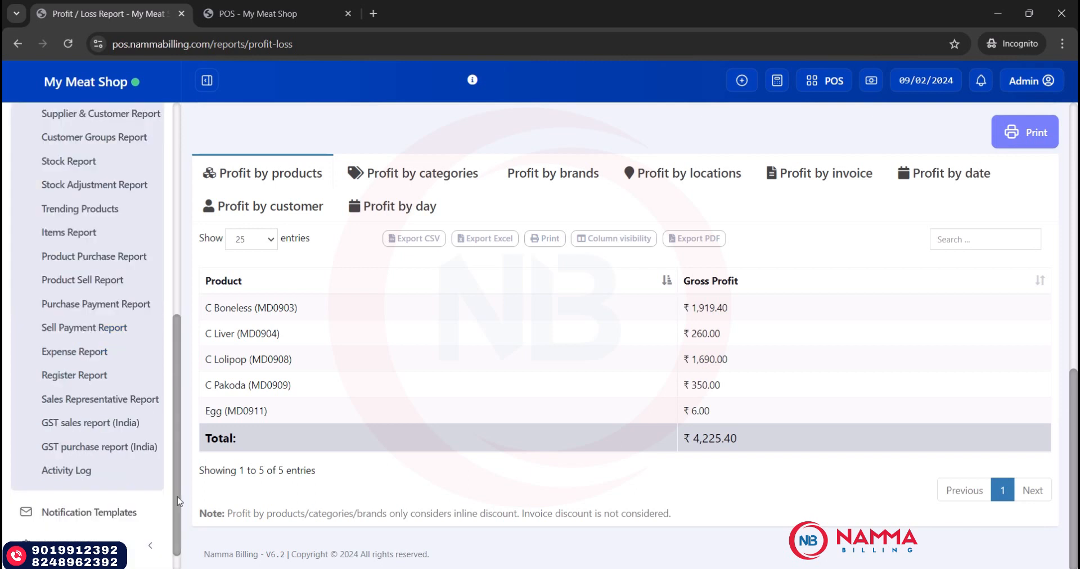
click(111, 478)
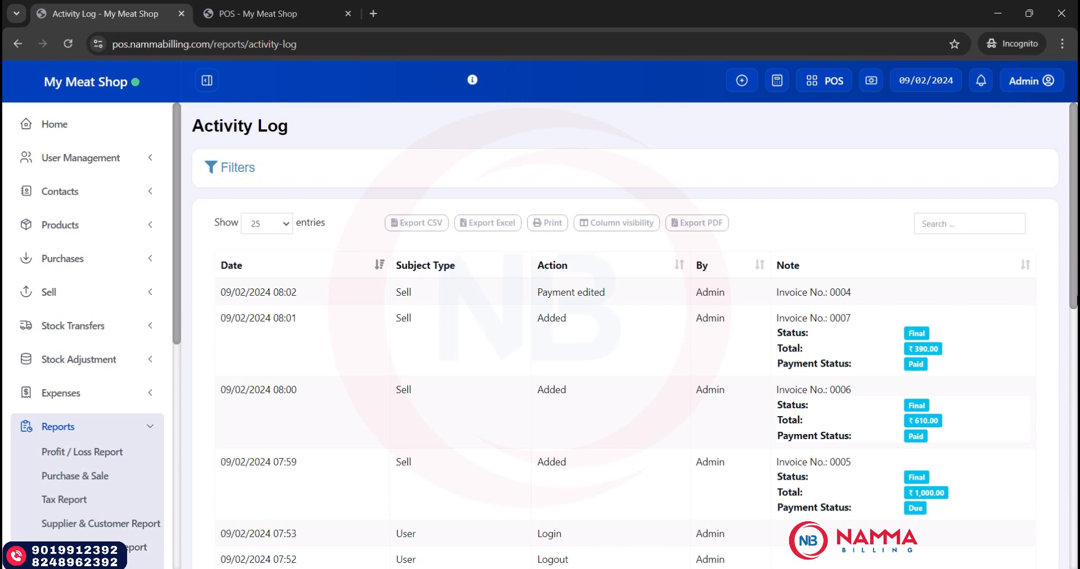
scroll(634, 336, down, 5)
scroll(634, 335, up, 5)
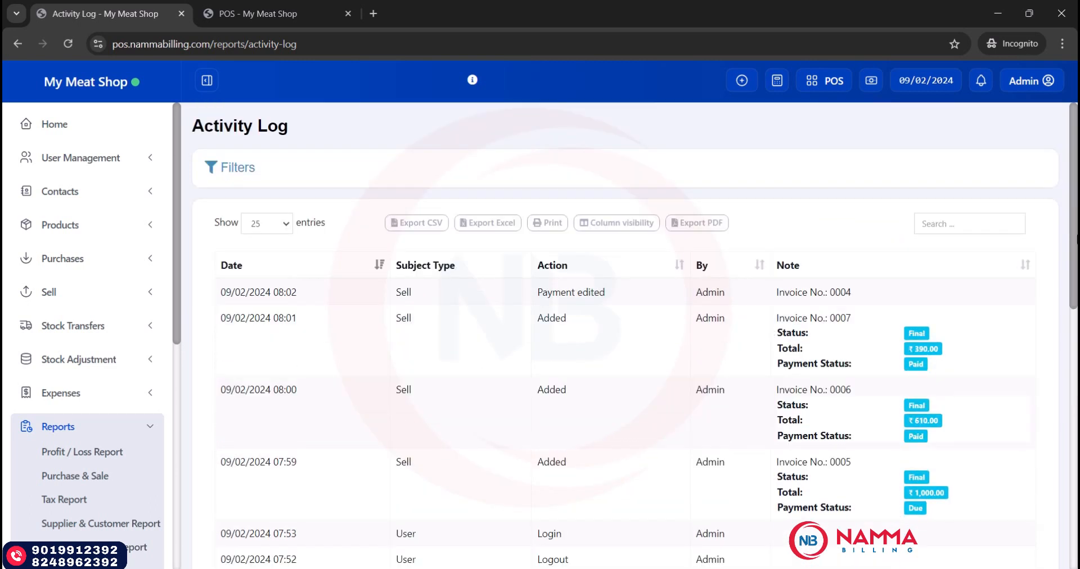